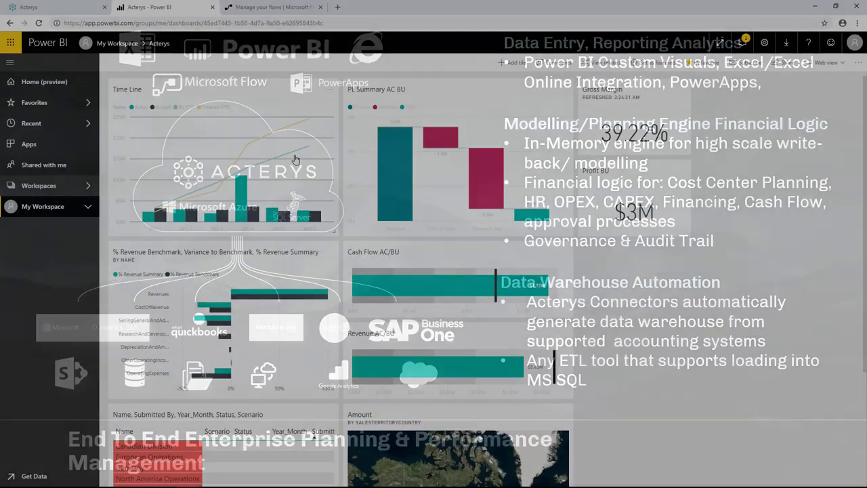
Scroll down the Acterys dashboard and open the Acterys Demo report from the Name/Submitted By table.
scroll(352, 150, "down", 1)
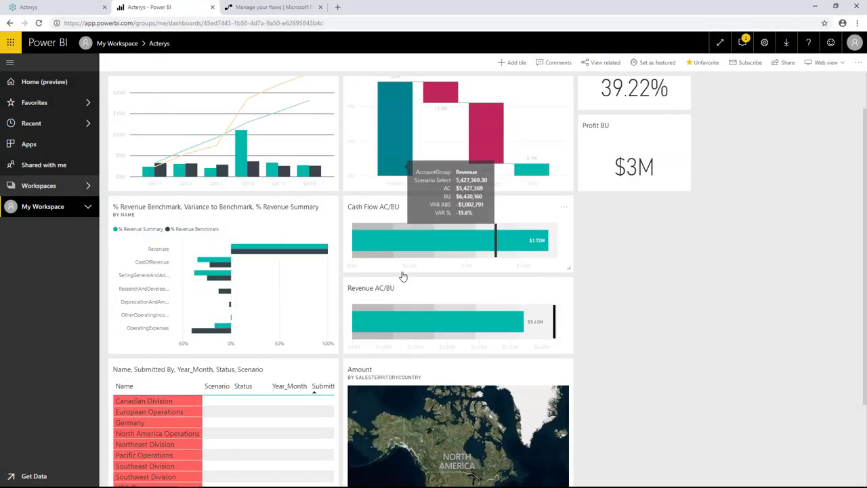
scroll(402, 277, "down", 1)
scroll(403, 277, "down", 1)
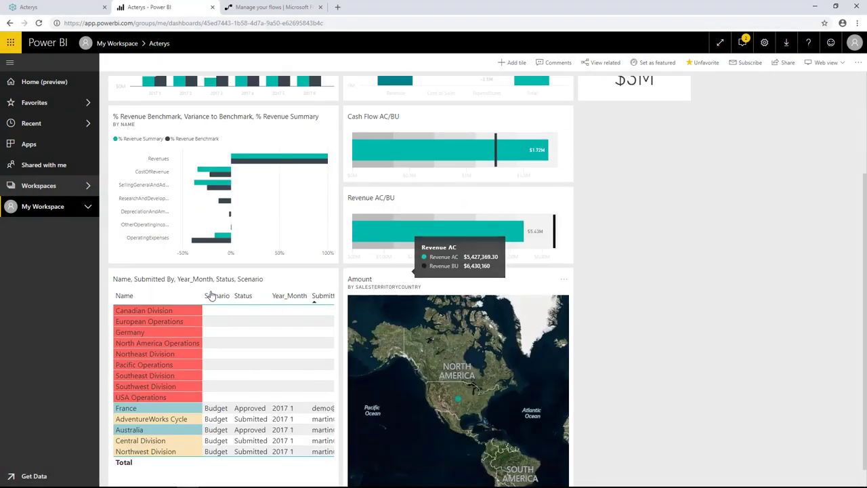
left_click(178, 385)
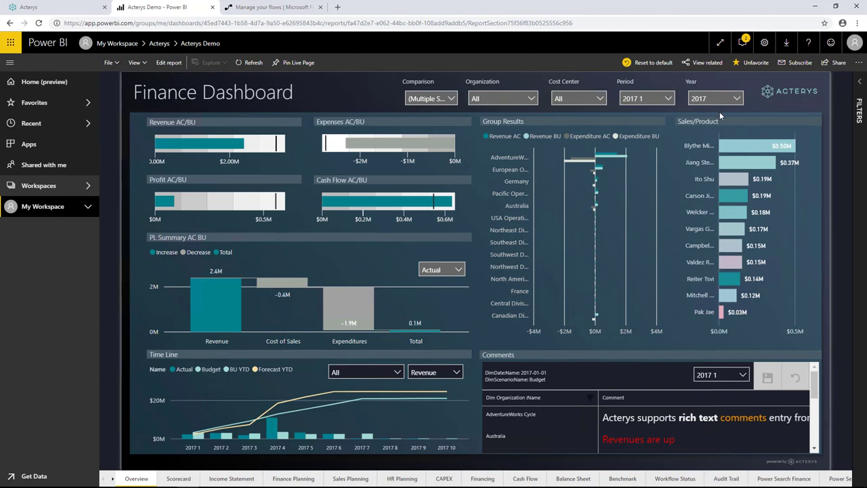
Switch the PL Summary waterfall's scenario from Actual to Variance.
left_click(531, 99)
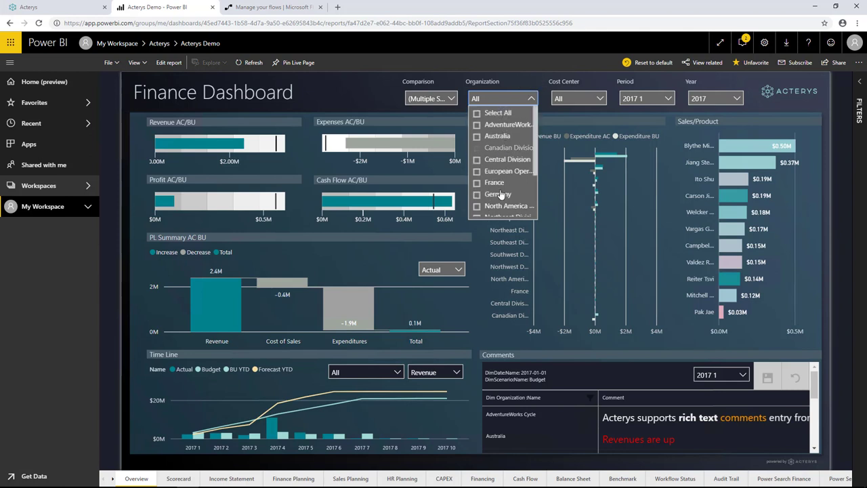
left_click(530, 98)
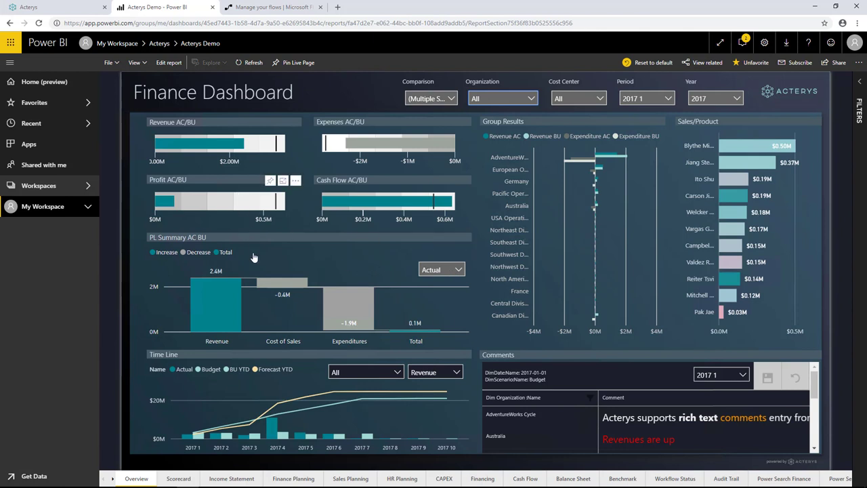
left_click(460, 271)
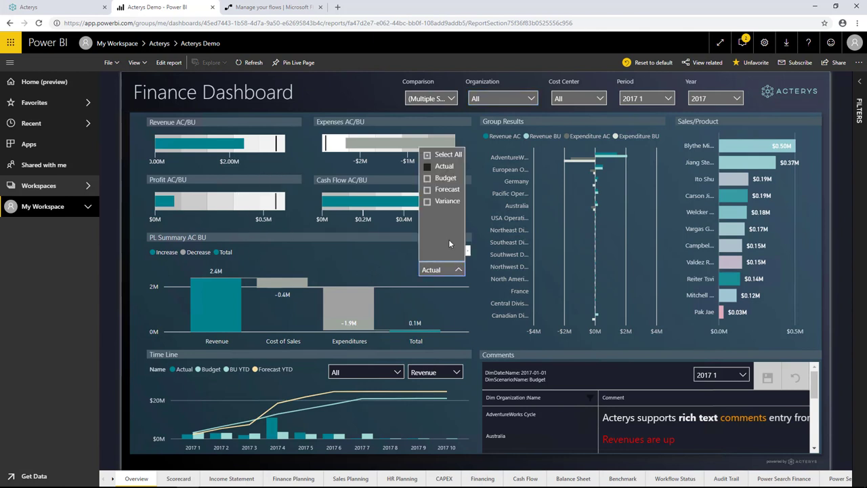
left_click(446, 200)
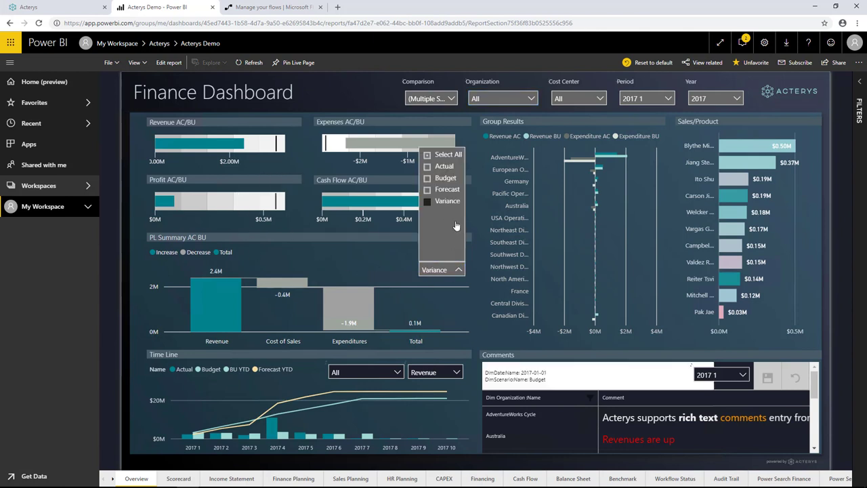
left_click(459, 269)
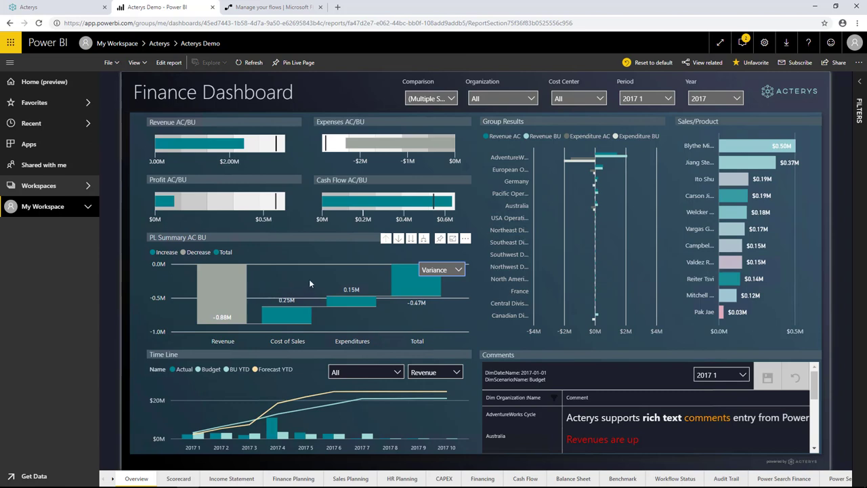
Enable drill-down on PL Summary, drill into Revenue, then drill back up.
left_click(399, 240)
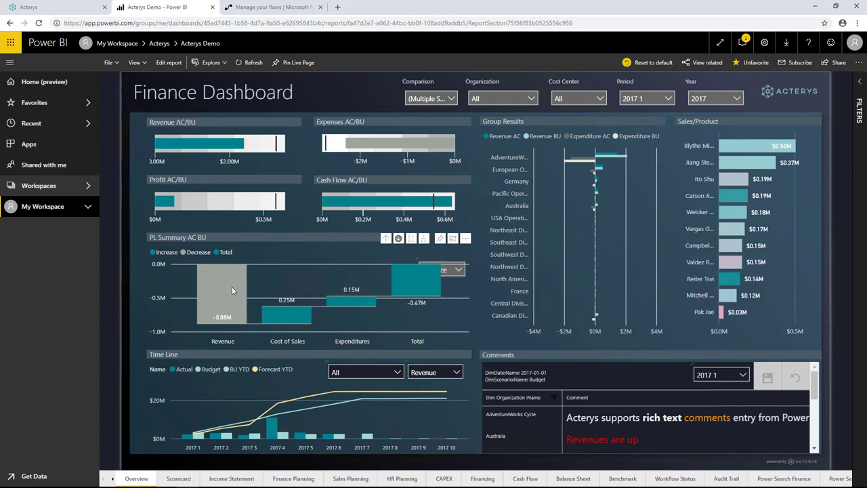
left_click(231, 290)
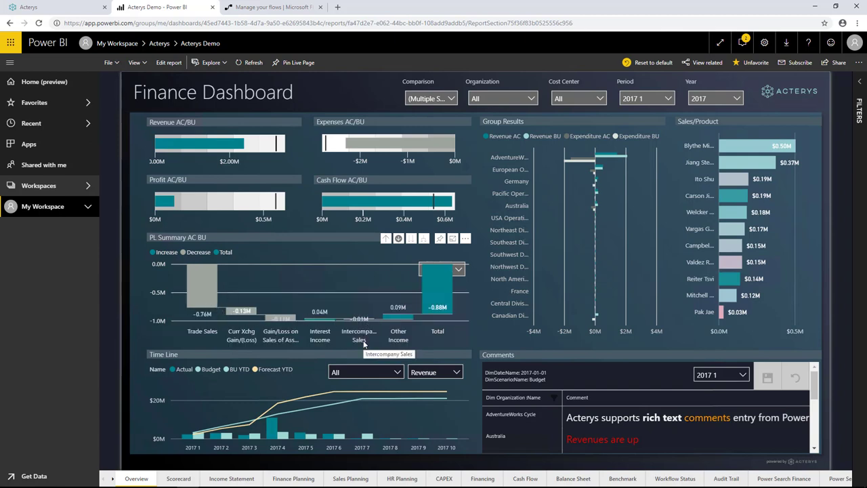
left_click(385, 238)
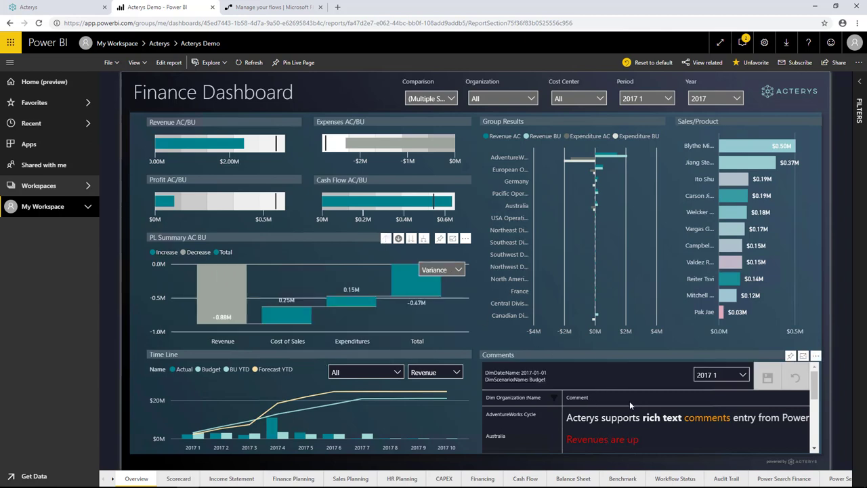
Append 'this is a comment' to the Revenues are up comment, save it, and go to Income Statement.
left_click(642, 443)
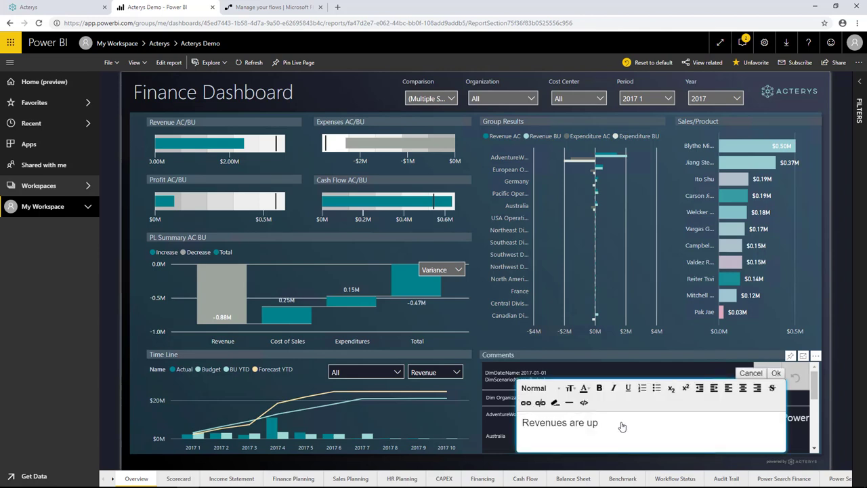
type(" this is a")
type(" comment")
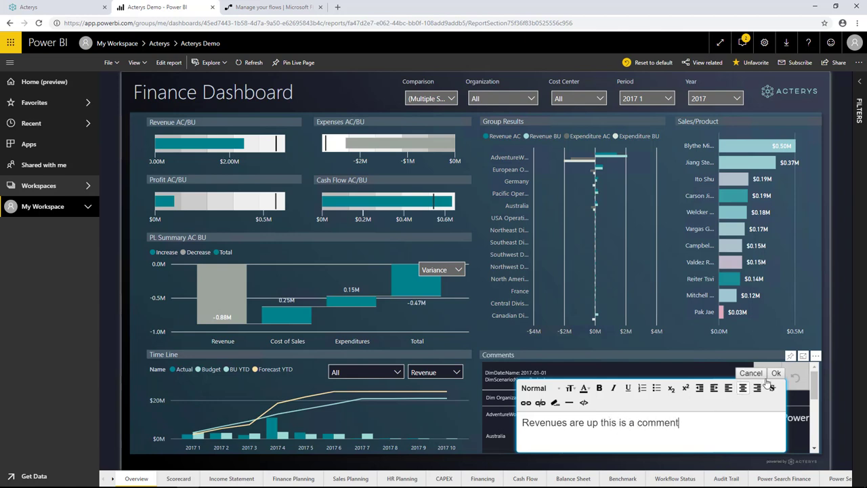
left_click(770, 377)
left_click(768, 377)
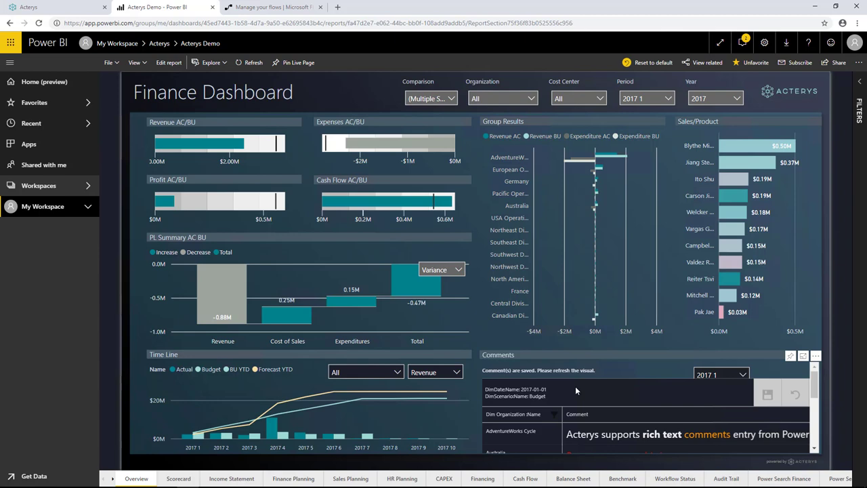
left_click(225, 478)
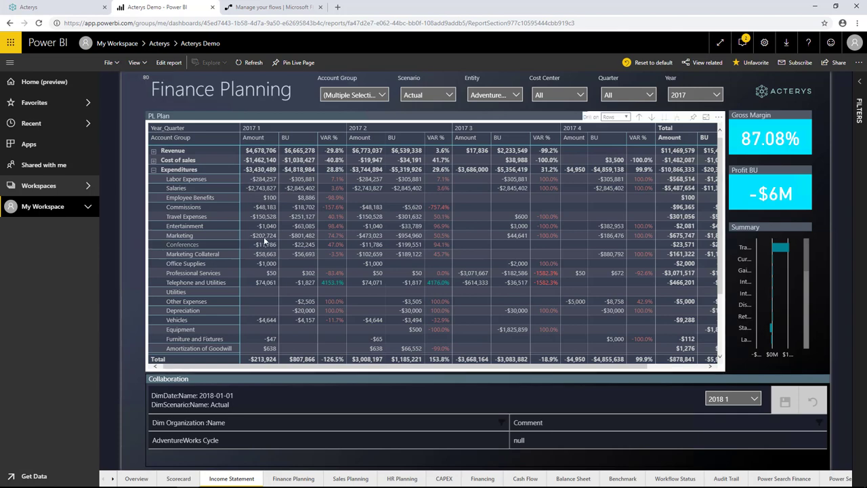
Review the Income Statement PL Plan values, then return to the Overview page.
mouse_move(263, 237)
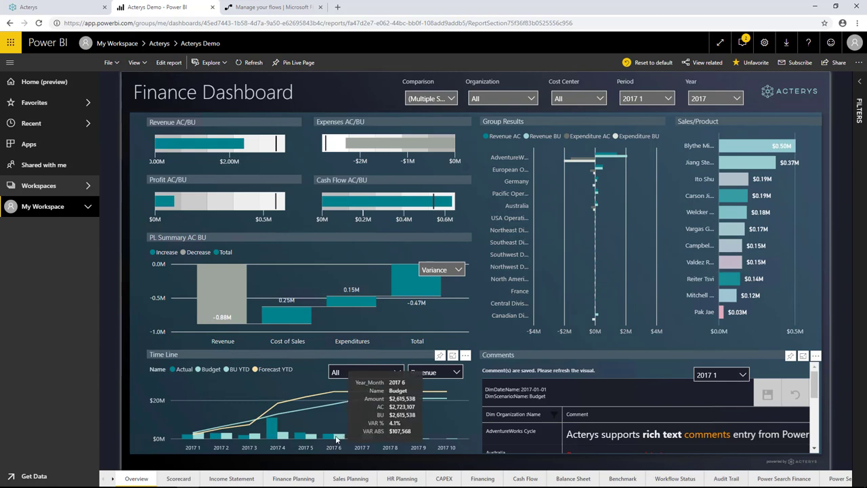
Drill through from the Time Line chart's 2017 6 column to the Finance Planning page.
right_click(337, 438)
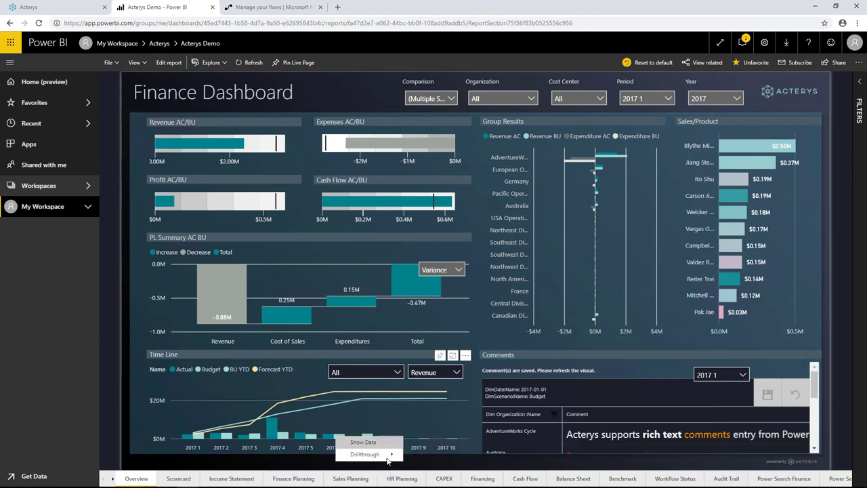
mouse_move(388, 459)
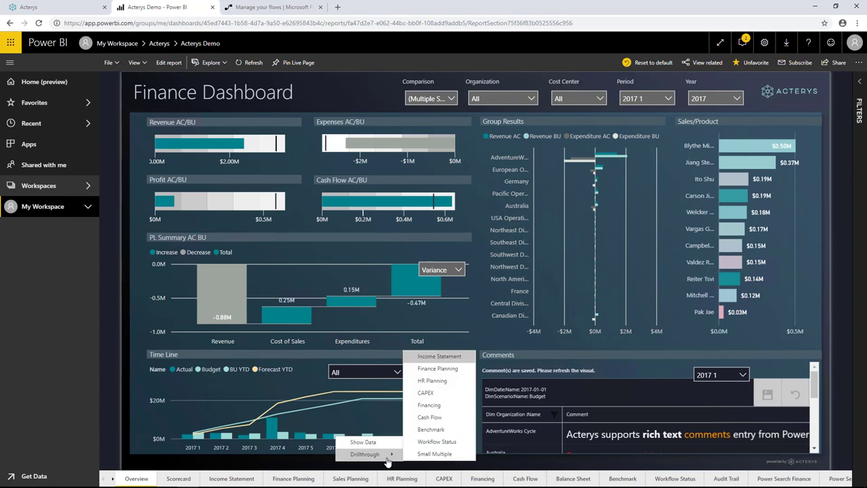
left_click(449, 369)
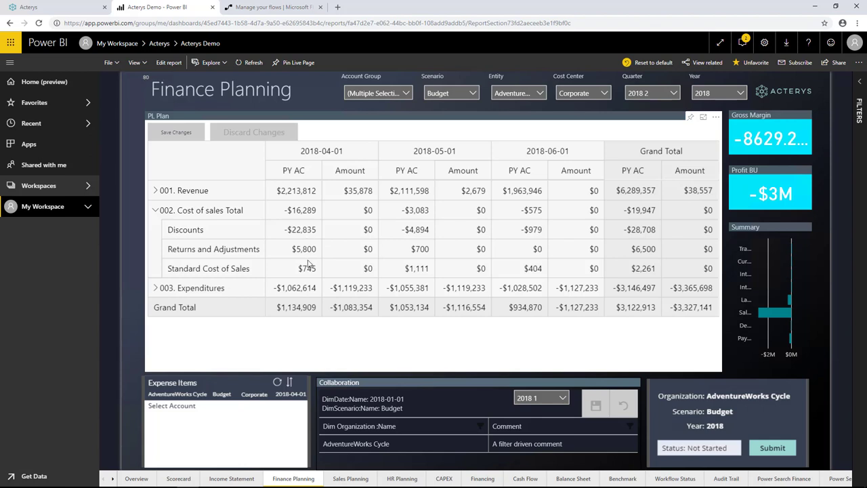
Enter April 2018 amounts of -25,000 for Discounts and 2,000 for Returns and Adjustments, then collapse Cost of sales.
left_click(366, 233)
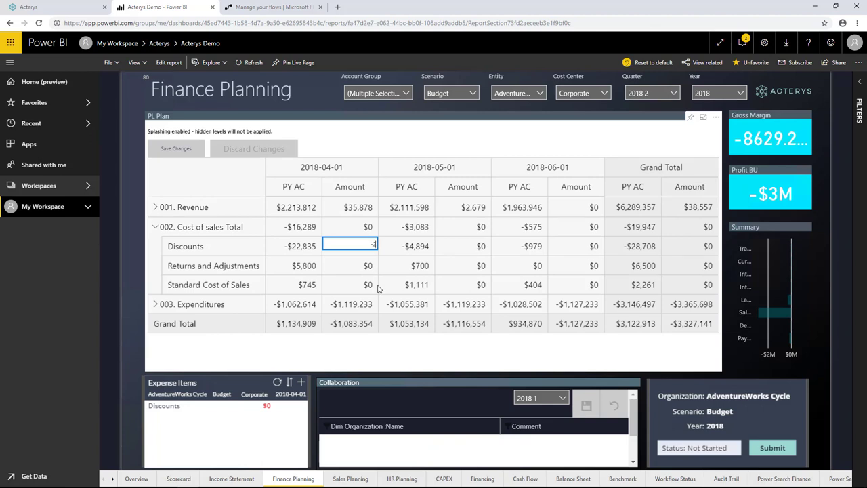
type("25000")
key("Return")
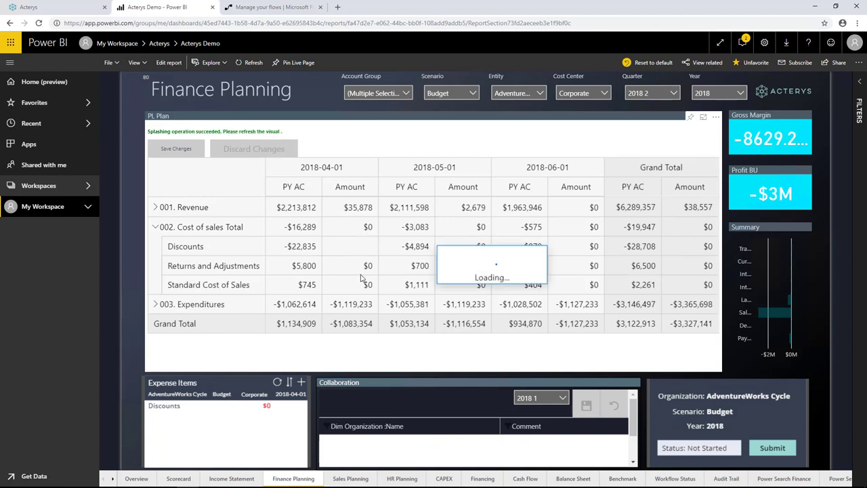
left_click(363, 268)
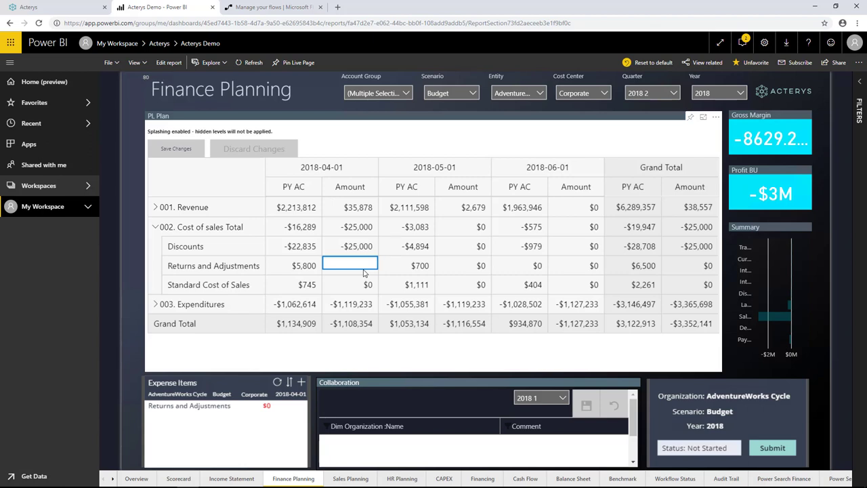
type("2000")
key("Return")
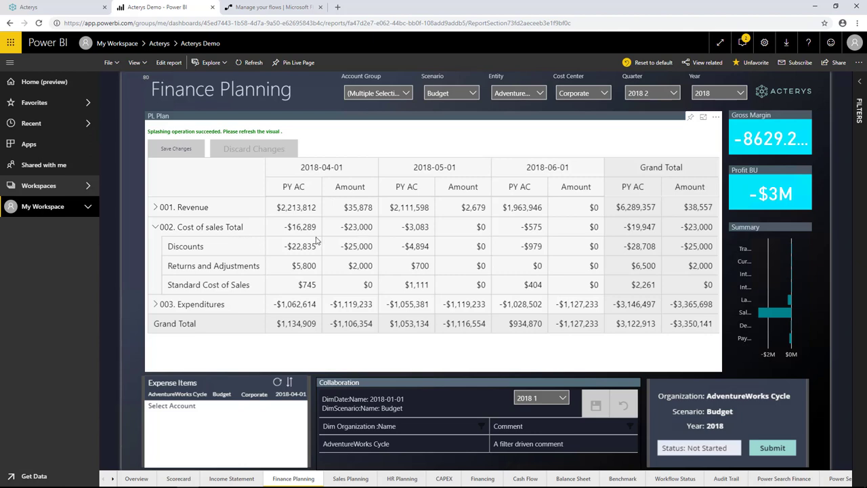
left_click(155, 227)
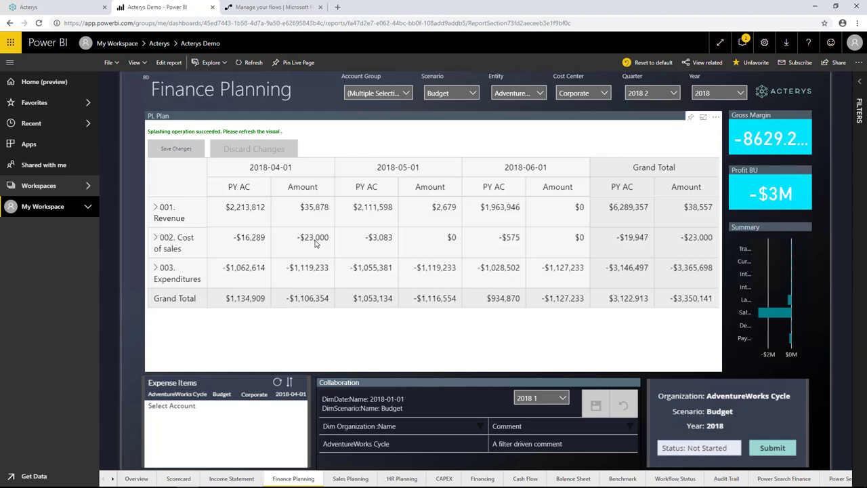
Change April 2018 Cost of sales Total to -30,000 and expand it to its cost lines.
double_click(314, 239)
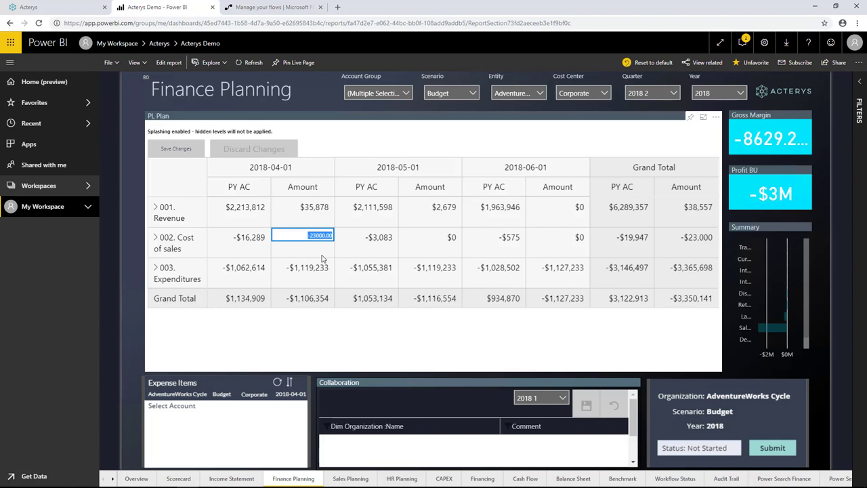
key("BackSpace")
type("0")
key("Return")
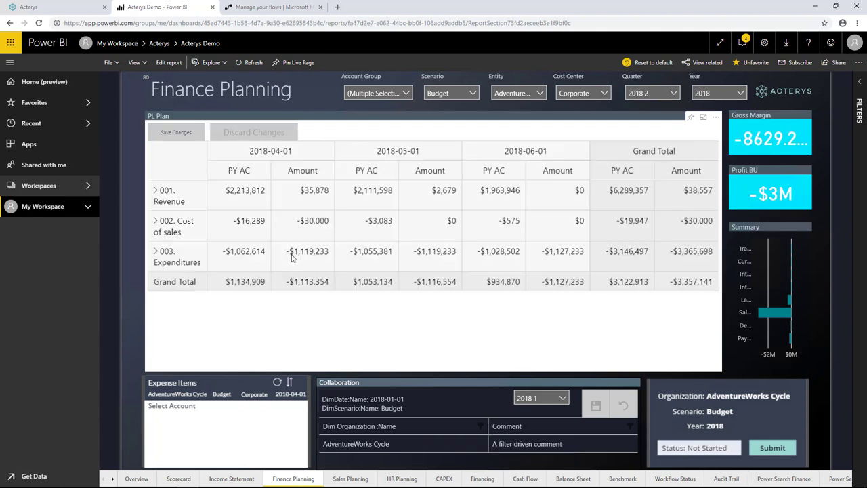
left_click(156, 221)
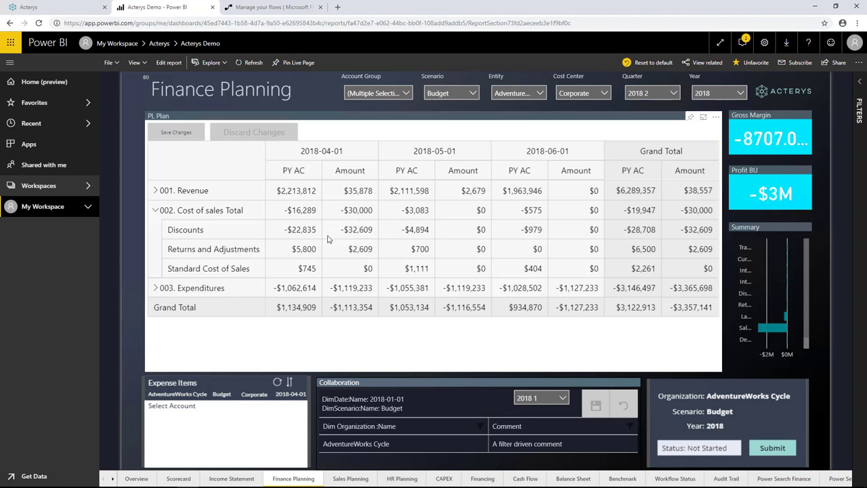
Add a 1,000 expense item described 'region a' to April Standard Cost of Sales, refresh, and expand Cost of sales.
left_click(366, 270)
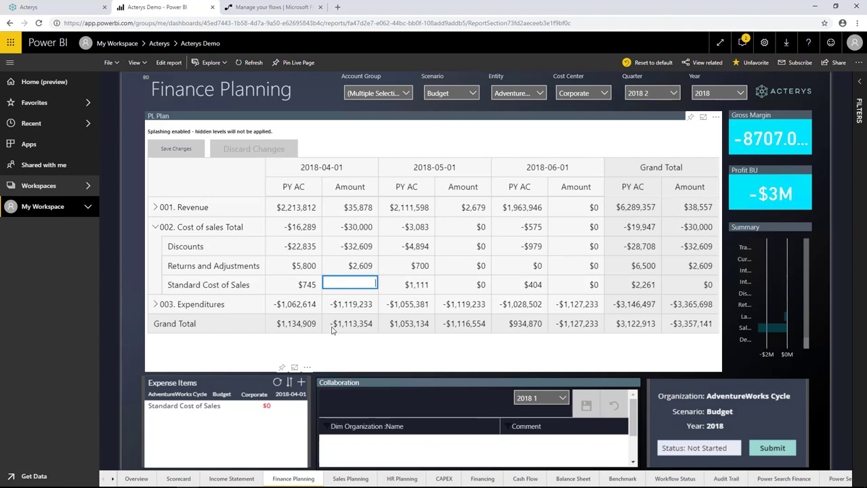
left_click(302, 383)
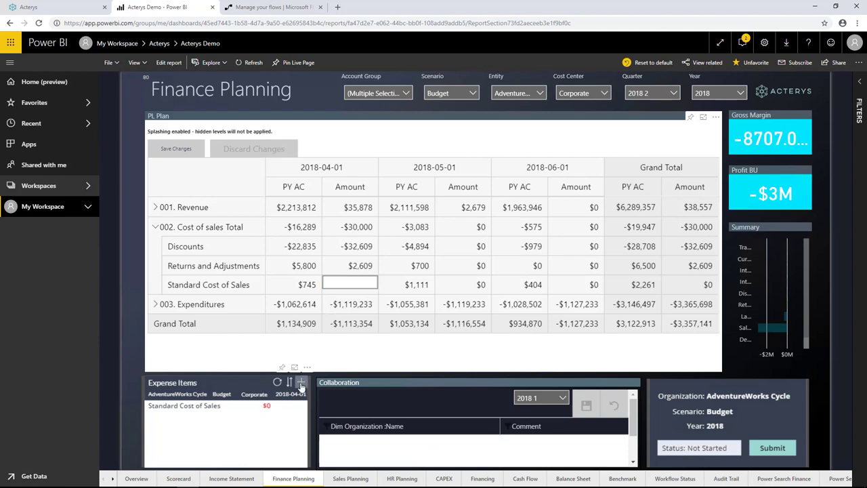
left_click(301, 384)
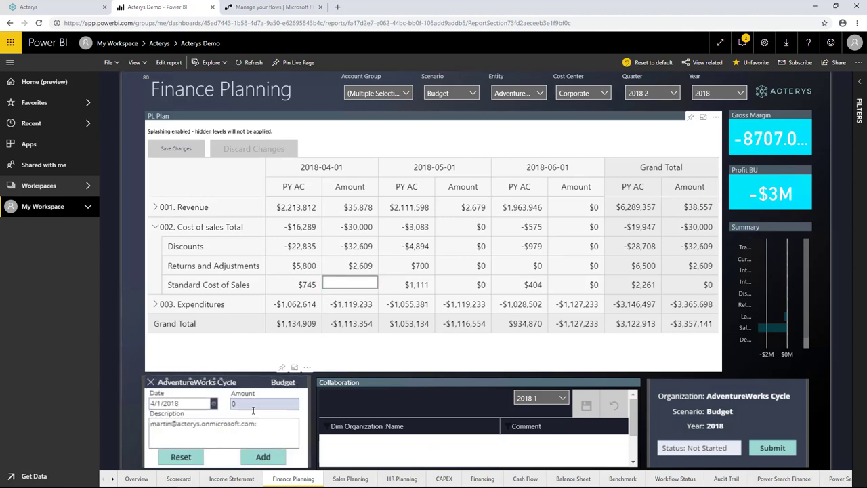
left_click(230, 403)
left_click(226, 403)
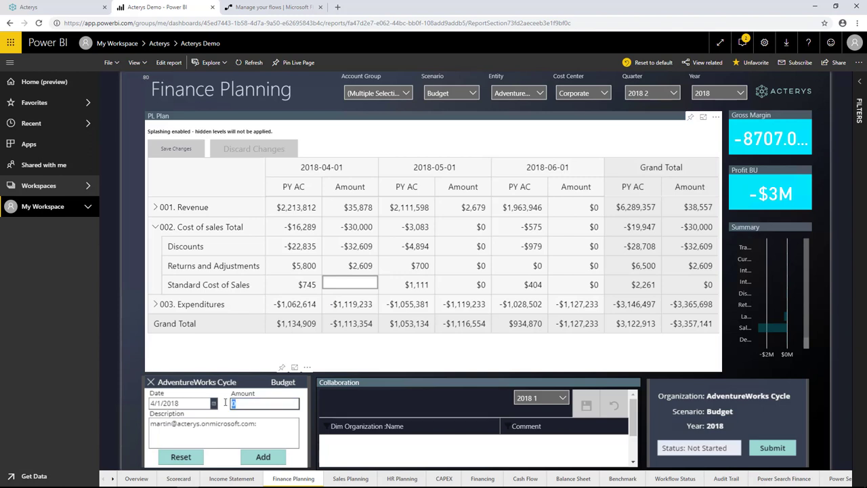
type("1000")
left_click(270, 424)
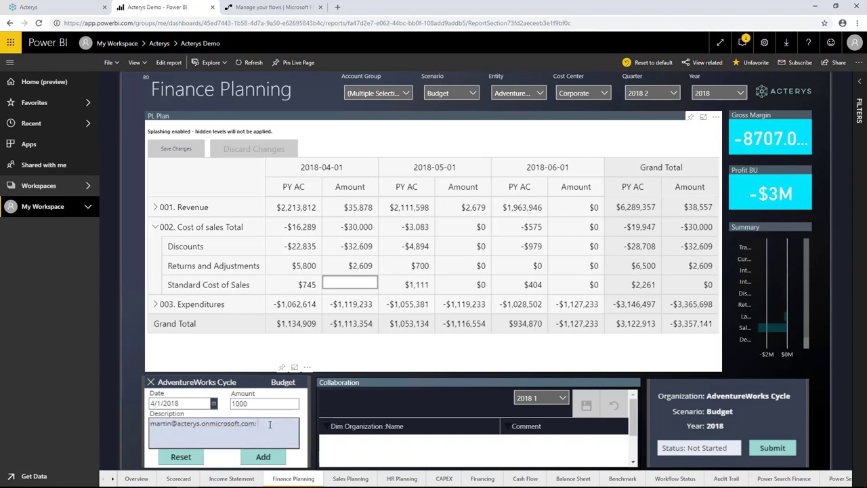
type("region a")
left_click(278, 458)
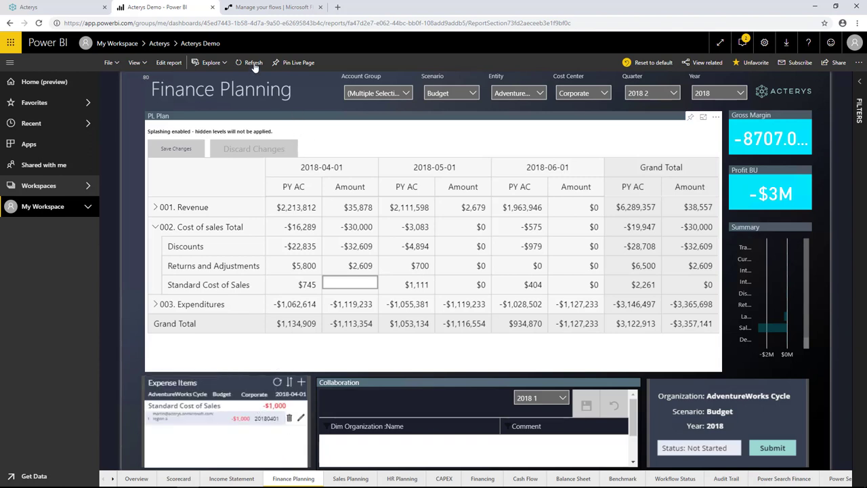
left_click(356, 288)
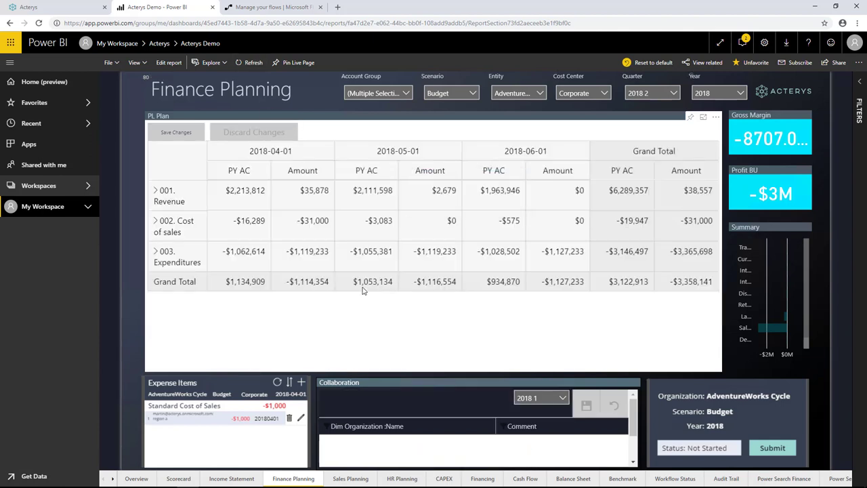
left_click(163, 224)
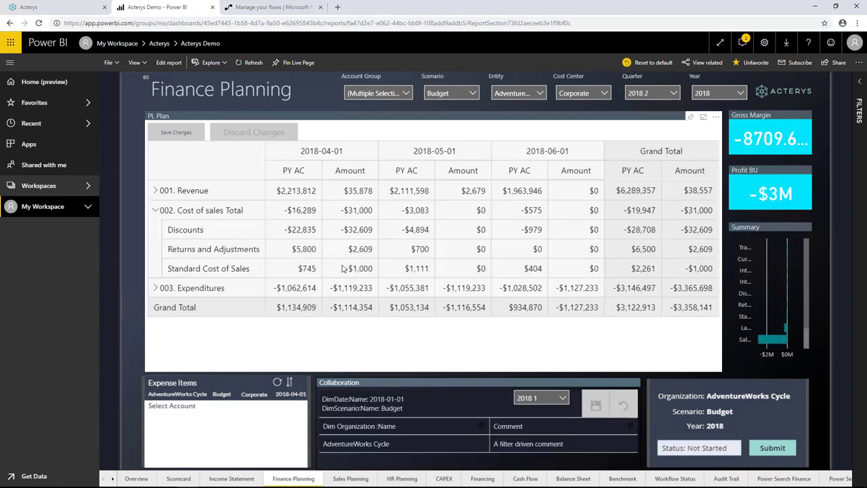
Check the April Standard Cost of Sales amount, then submit the AdventureWorks Cycle 2018 budget.
left_click(355, 270)
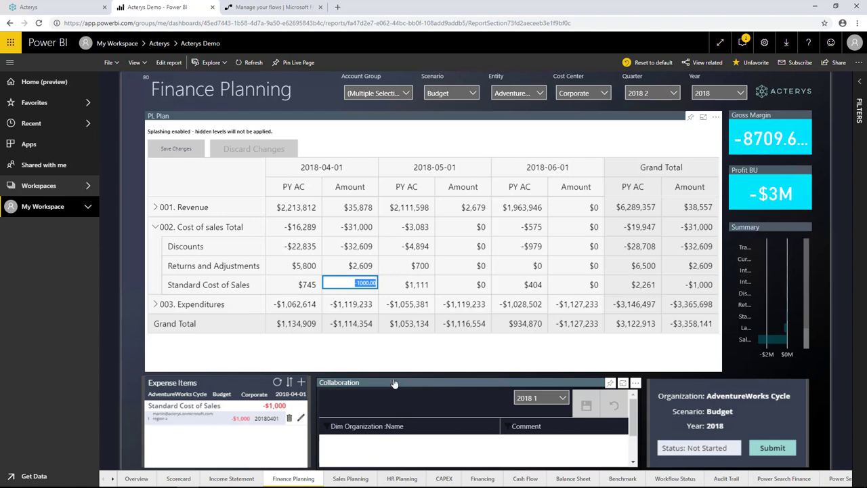
left_click(429, 352)
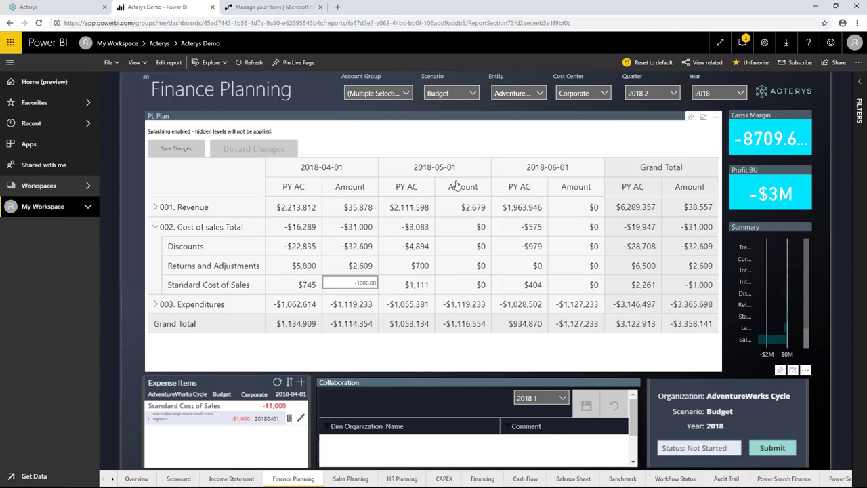
left_click(784, 453)
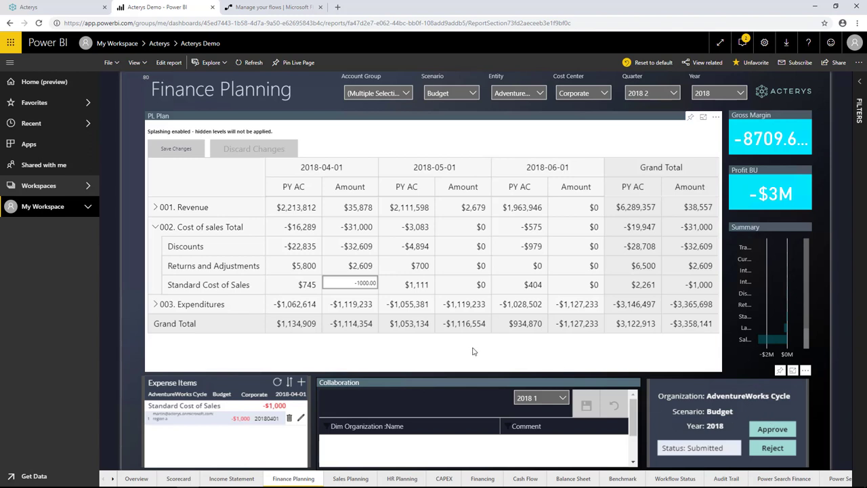
Open the SendApprovalRequest team flow for editing in Microsoft Flow, then return to Power BI.
left_click(273, 8)
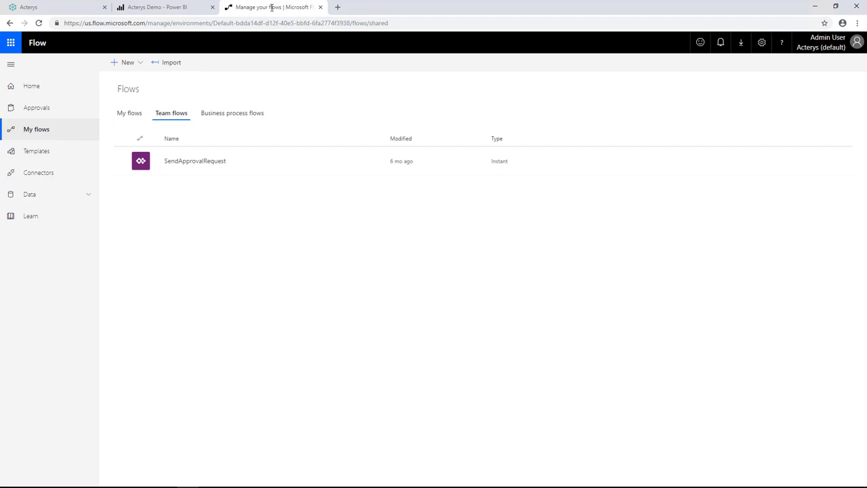
left_click(207, 162)
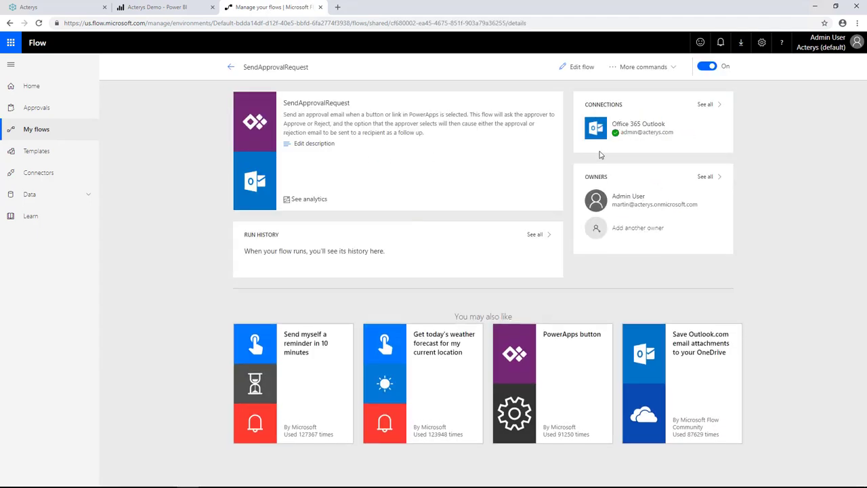
left_click(574, 76)
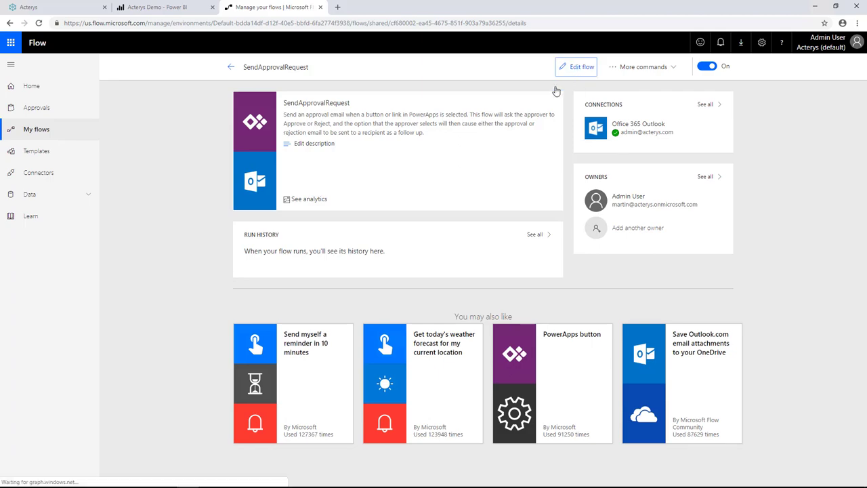
key("ctrl+shift+Tab")
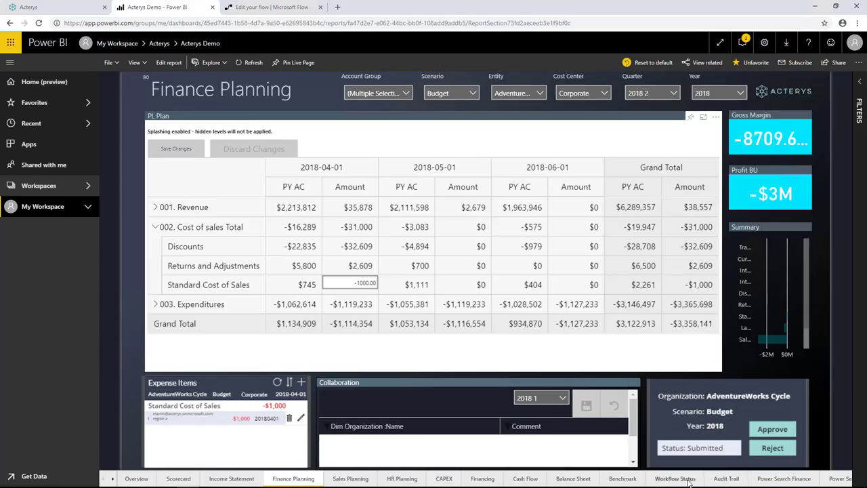
Check that AdventureWorks Cycle's budget shows Submitted, then go to the 2019 Budget Sales Planning page.
left_click(689, 481)
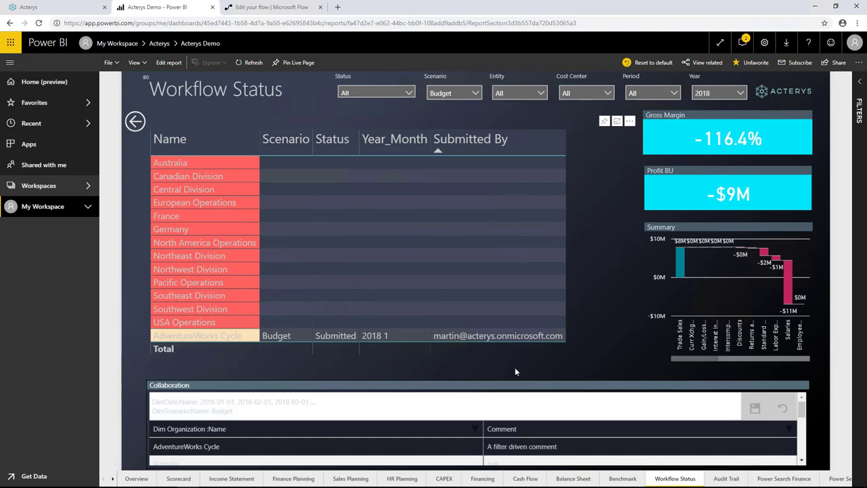
left_click(350, 478)
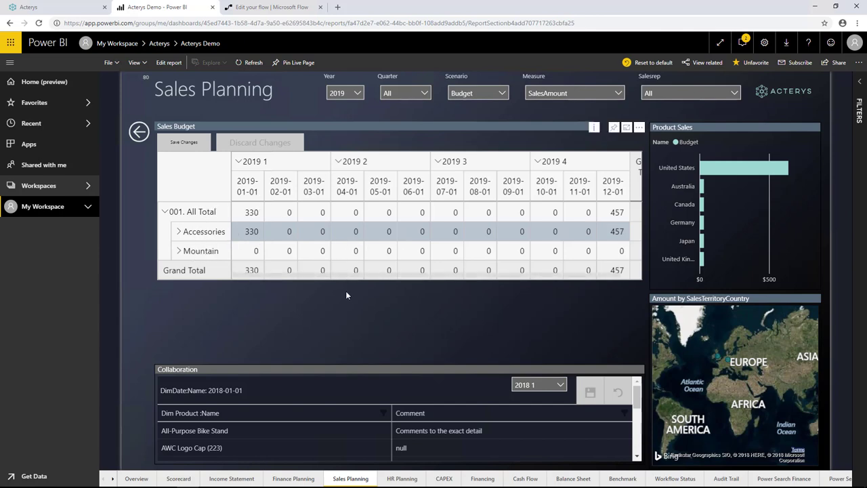
Show the HR Planning page with 13.31M total HR expenses and headcount 662.
left_click(400, 479)
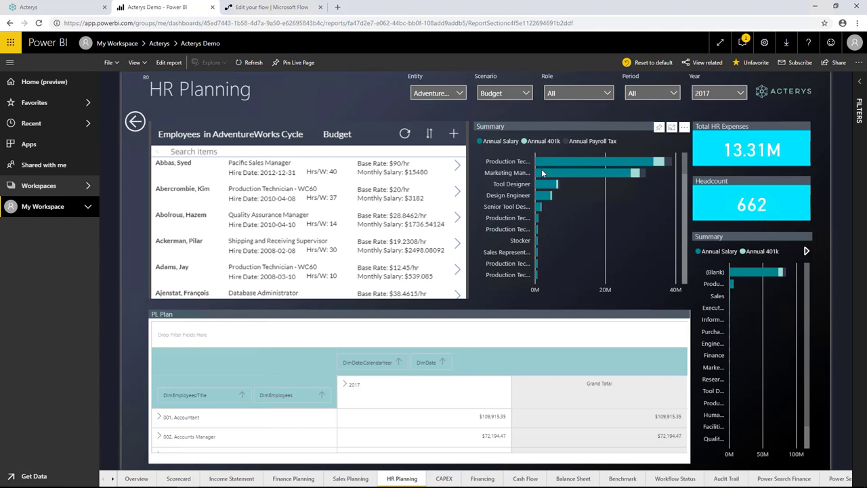
Search the employee list for the employee's name and open the first match for editing.
mouse_move(542, 173)
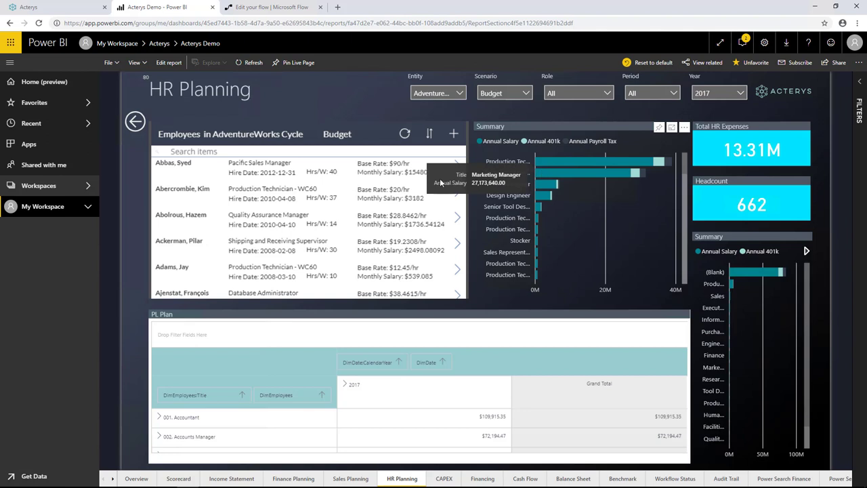
left_click(260, 153)
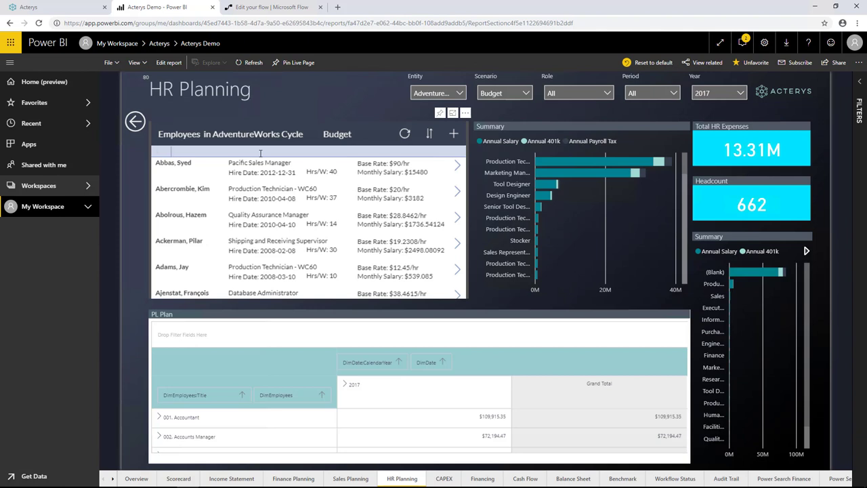
type("mary")
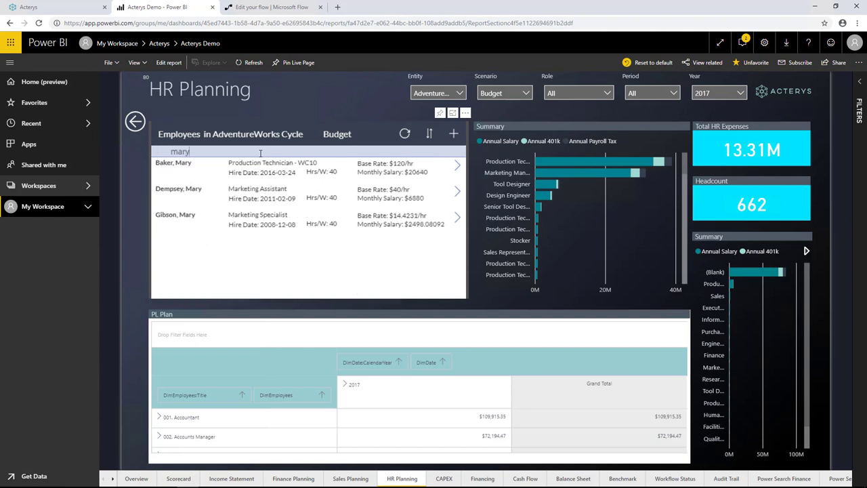
left_click(454, 170)
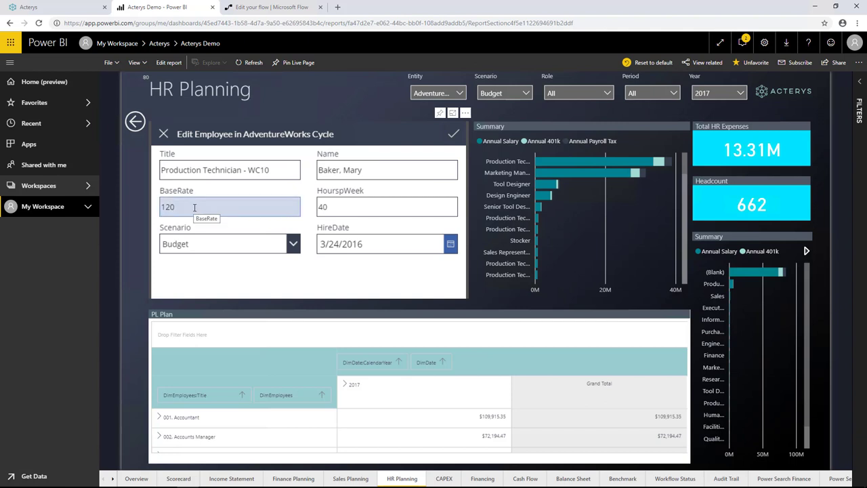
Set the Production Technician's base rate to $130/hr and hire date to 2016-03-30, then save.
left_click(195, 207)
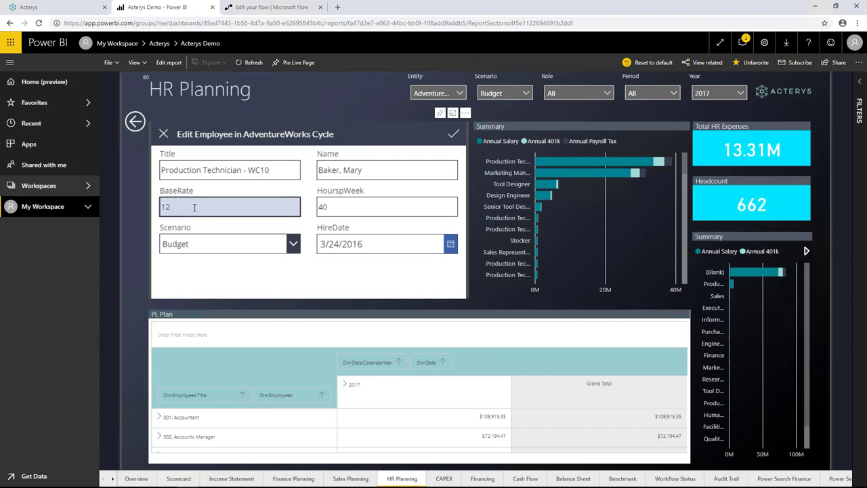
type("130")
left_click(306, 279)
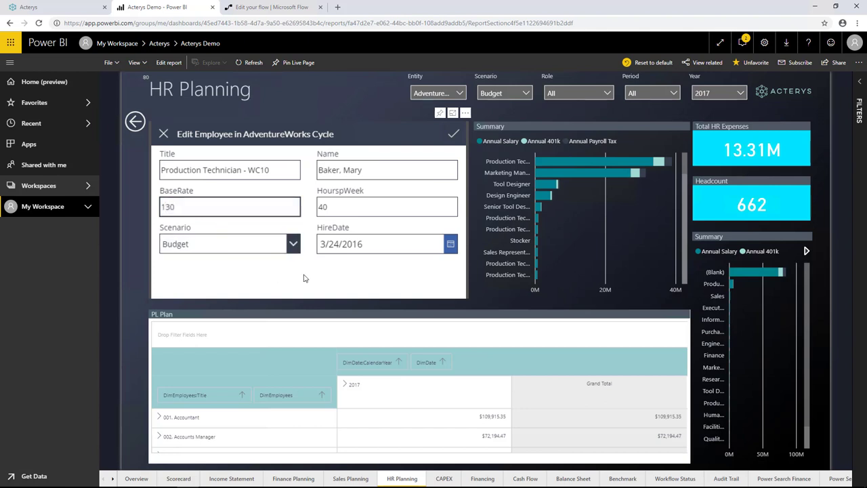
left_click(450, 246)
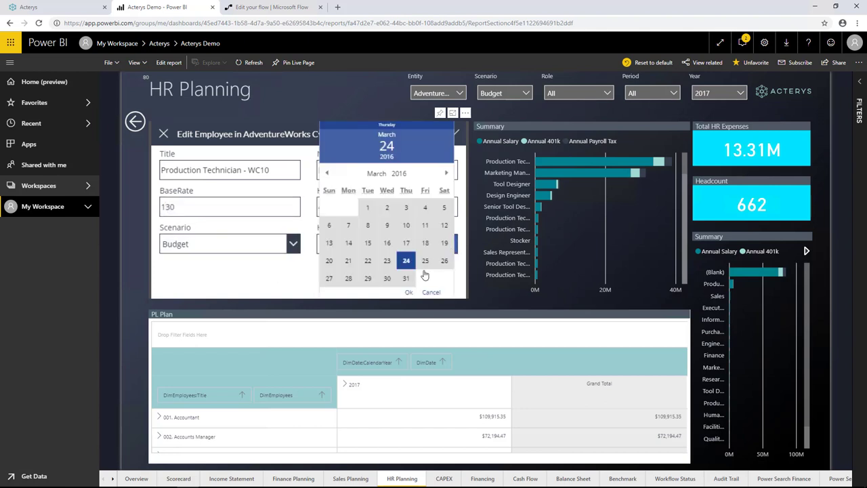
left_click(387, 278)
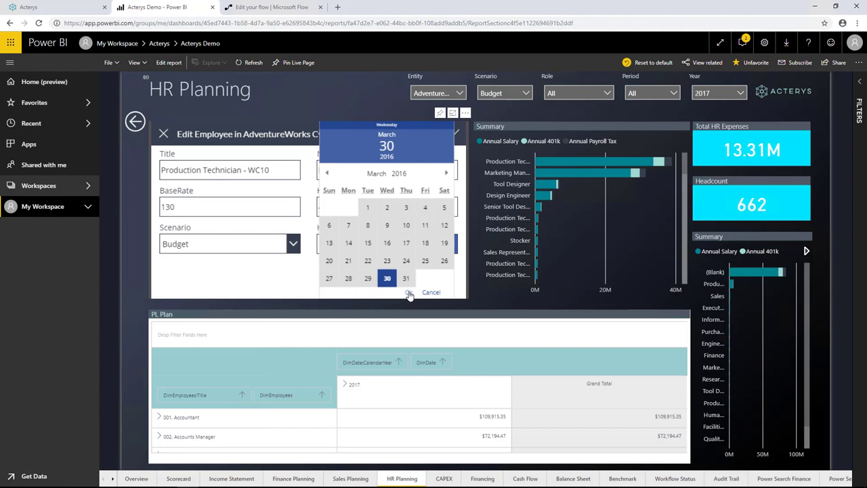
left_click(410, 293)
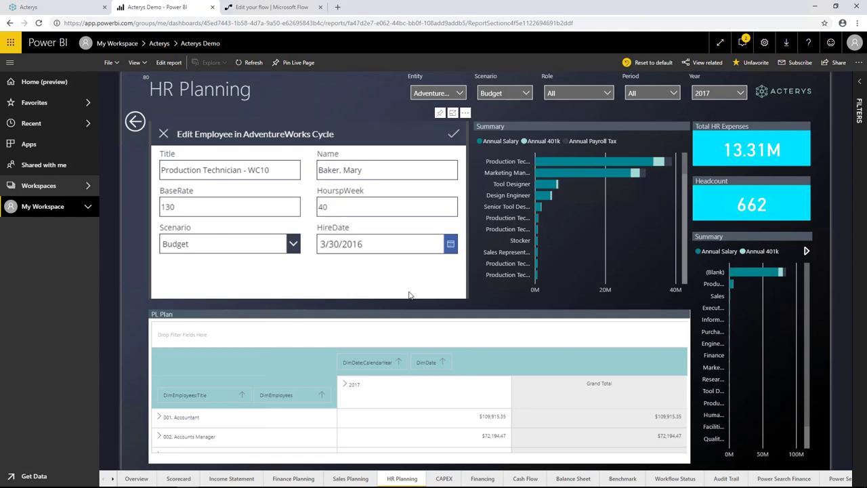
left_click(453, 135)
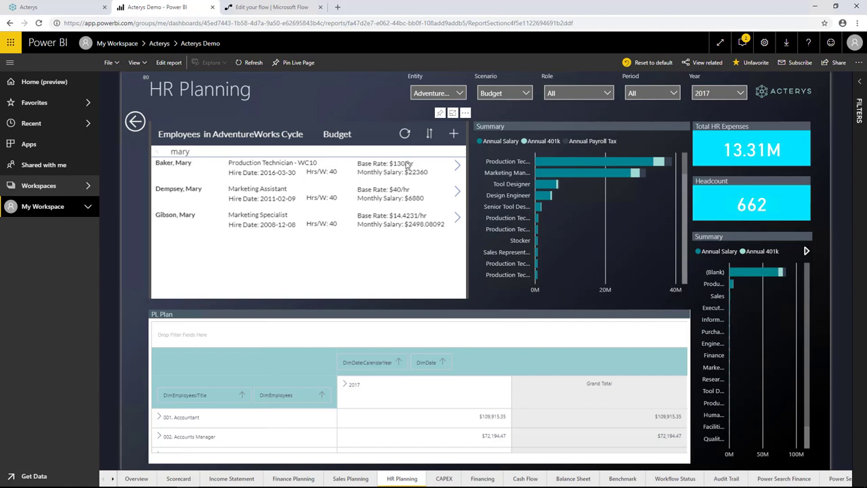
Add ten Design Engineers at base rate 100 and 40 hours weekly, then return to the employee list.
left_click(455, 156)
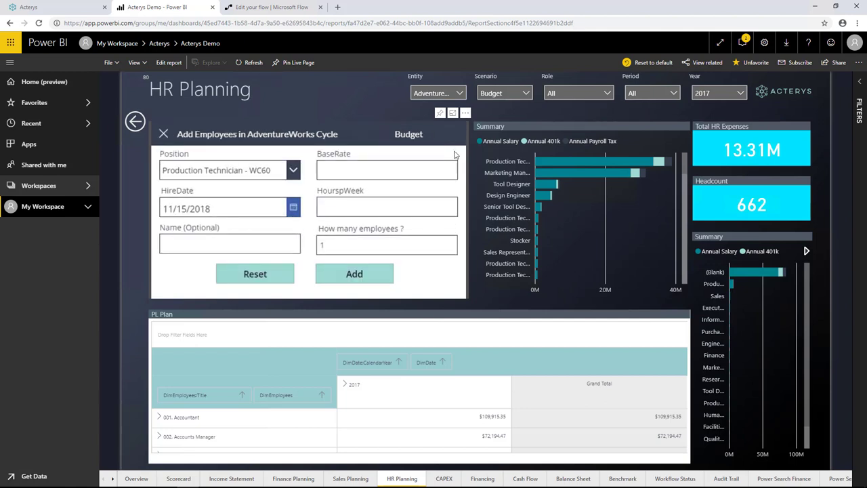
left_click(294, 168)
scroll(242, 255, "down", 1)
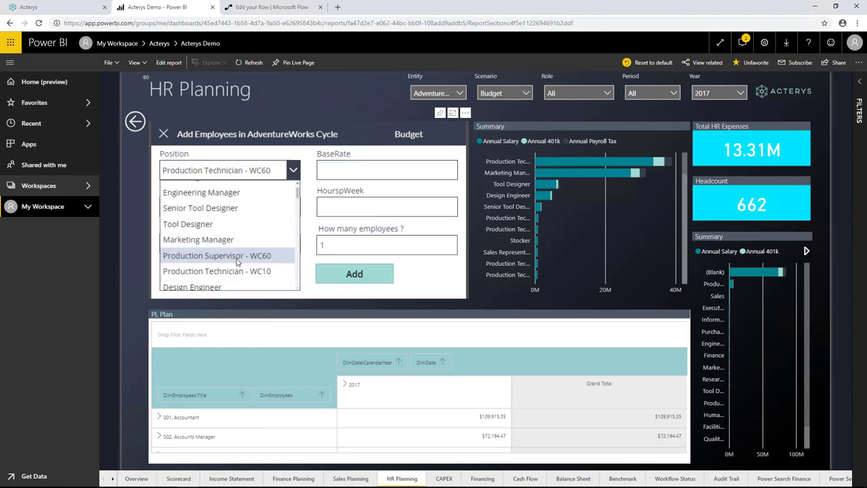
scroll(238, 259, "down", 1)
left_click(215, 260)
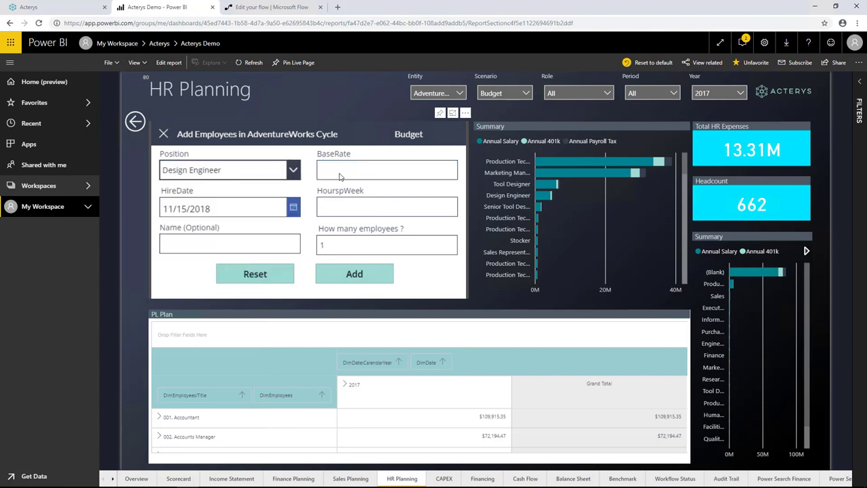
left_click(340, 172)
type("100")
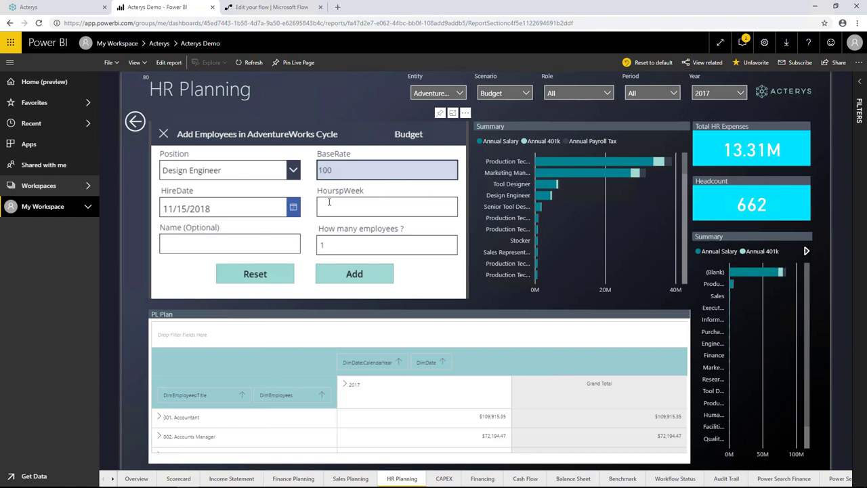
left_click(329, 202)
type("0")
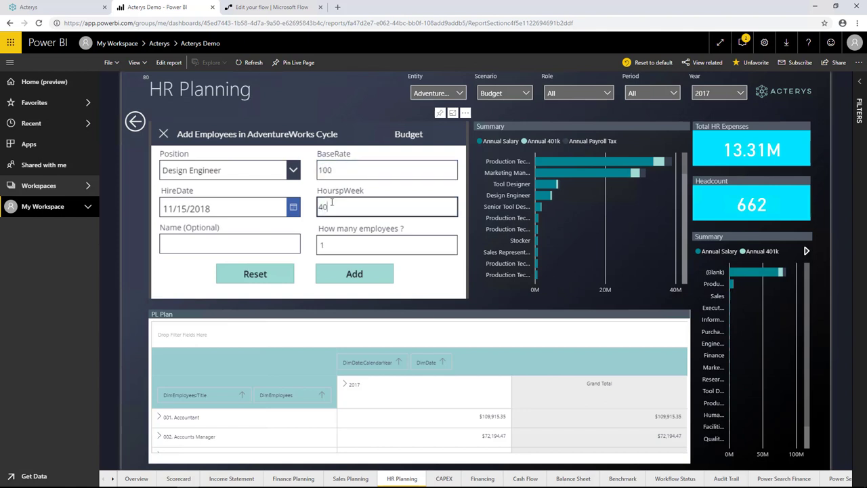
left_click(346, 242)
type("10")
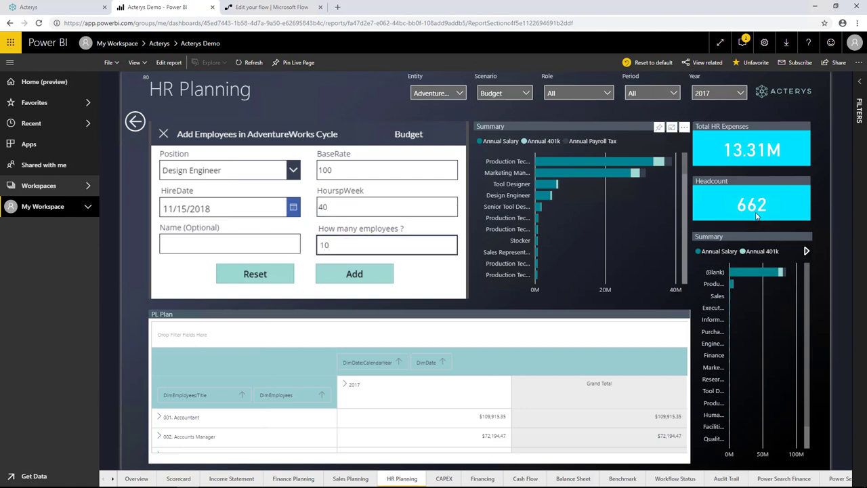
left_click(376, 273)
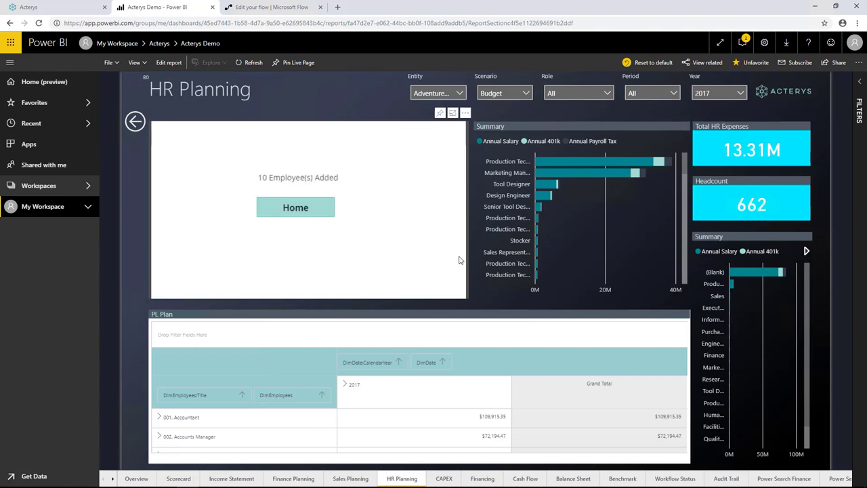
left_click(325, 208)
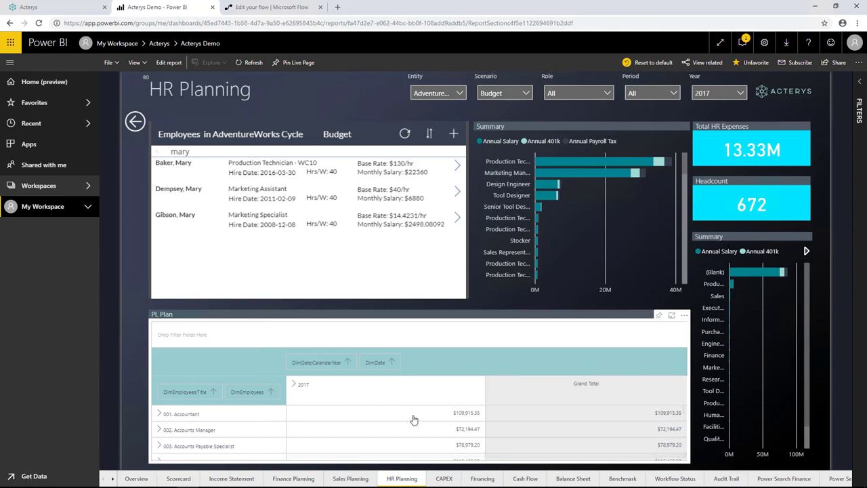
Show CAPEX Planning (New Investments 3.04M, Total Asset Value 3.40M), preview the new-asset form, and go back.
left_click(439, 481)
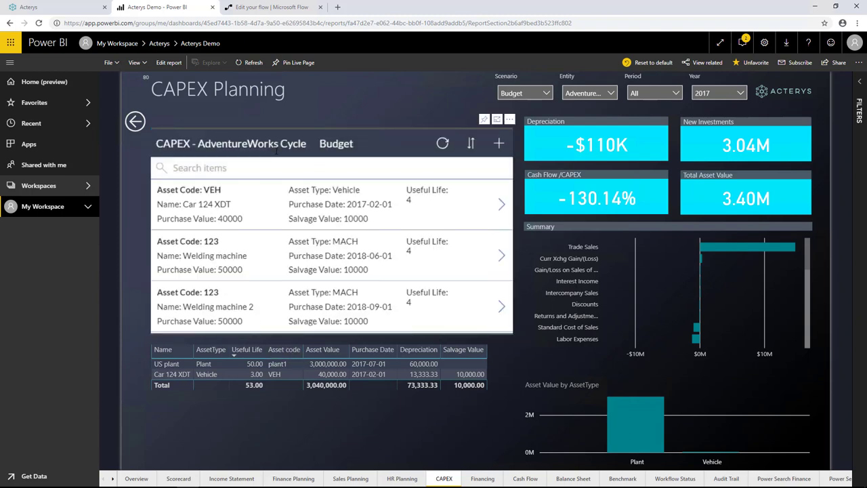
left_click(494, 152)
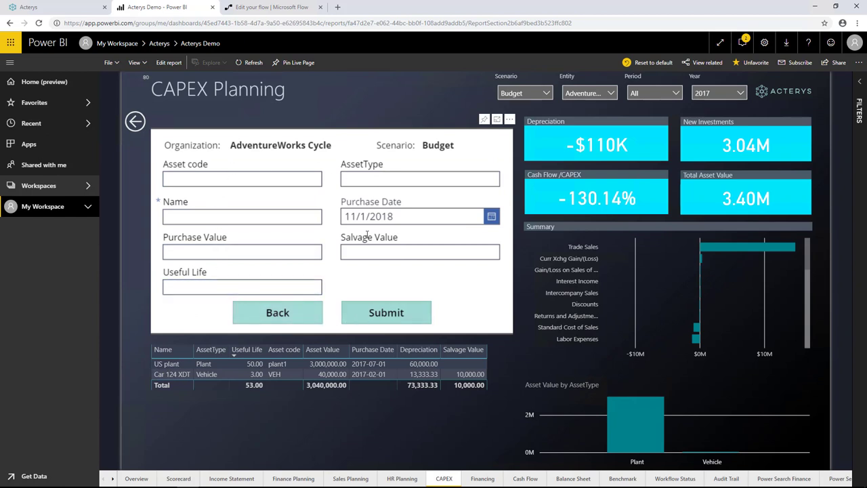
left_click(290, 174)
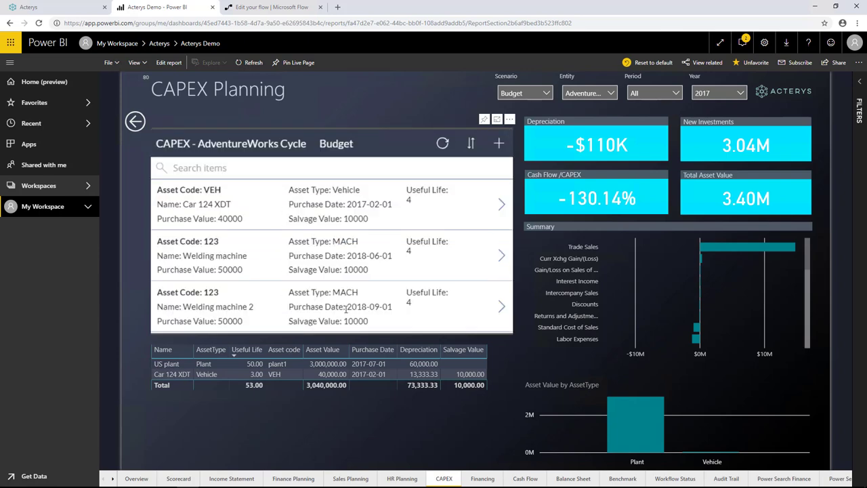
Check the Cash Flow chart's 2017 12 value, then show Debt Planning with 14.73M total debt.
left_click(525, 478)
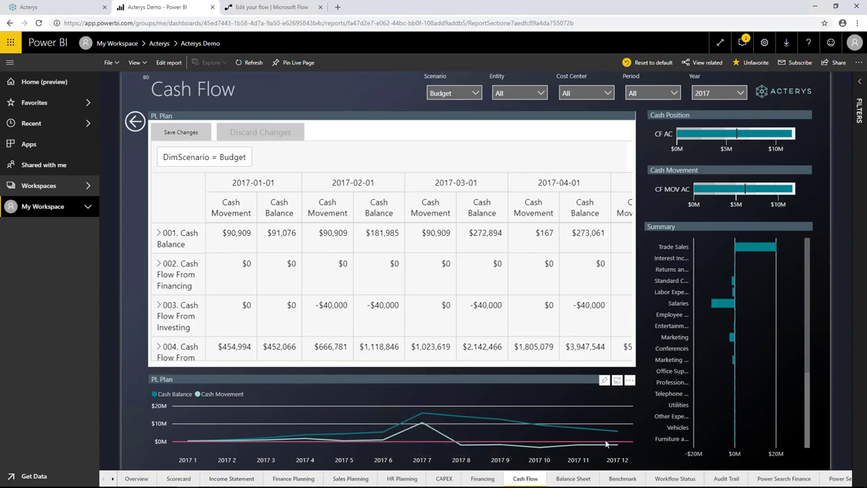
mouse_move(617, 441)
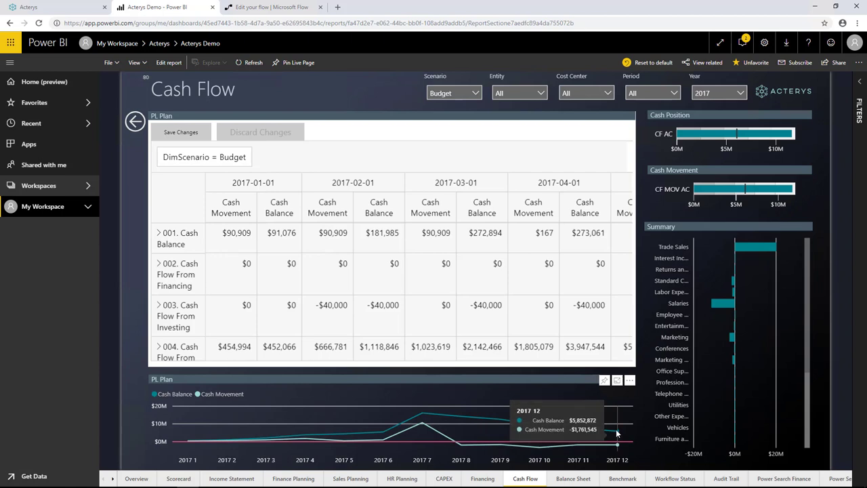
left_click(489, 480)
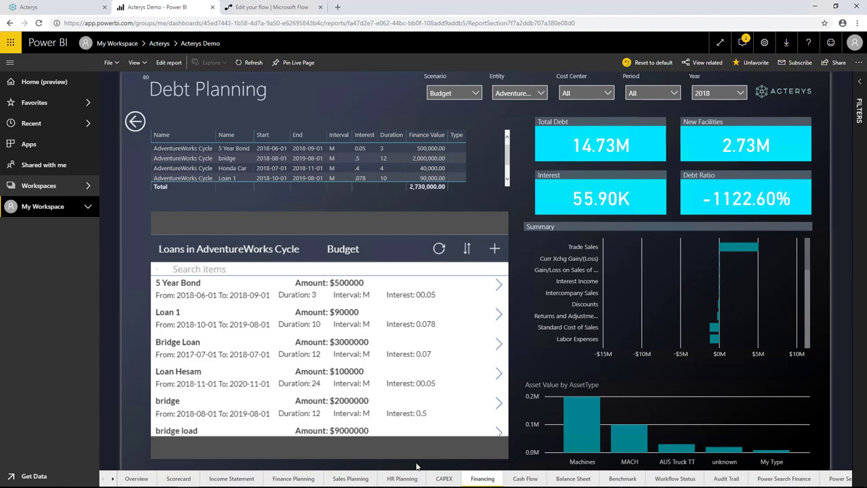
Inspect the Audit Trail's user and component filters, then switch to Acterys Modeller's DimStatus dimension.
left_click(714, 480)
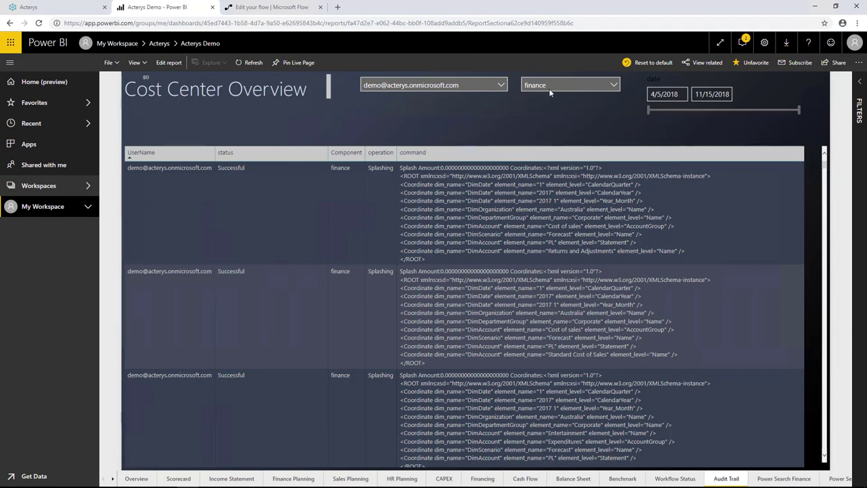
left_click(548, 88)
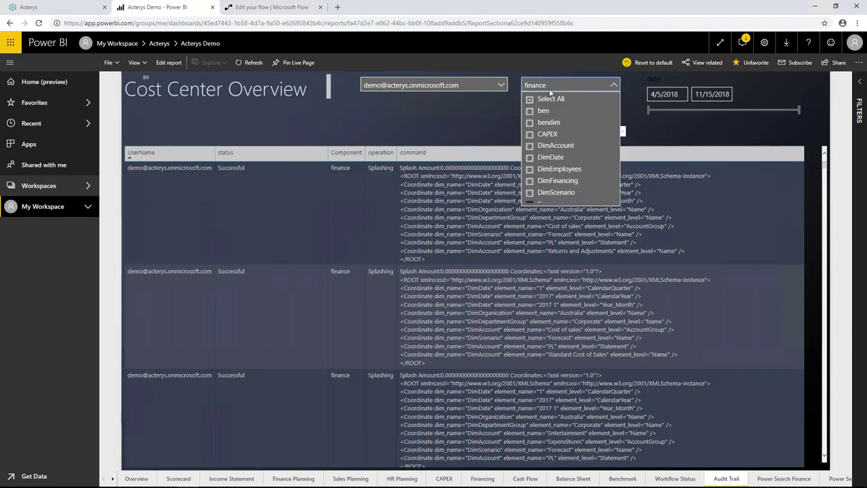
left_click(496, 86)
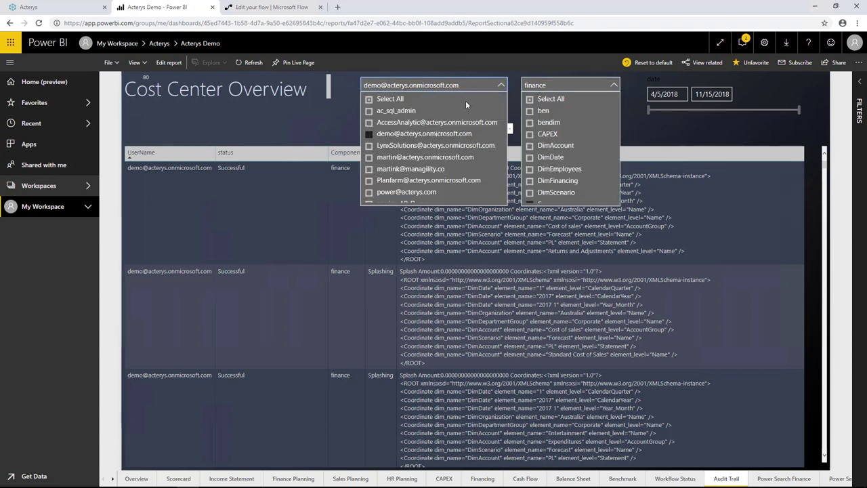
left_click(502, 85)
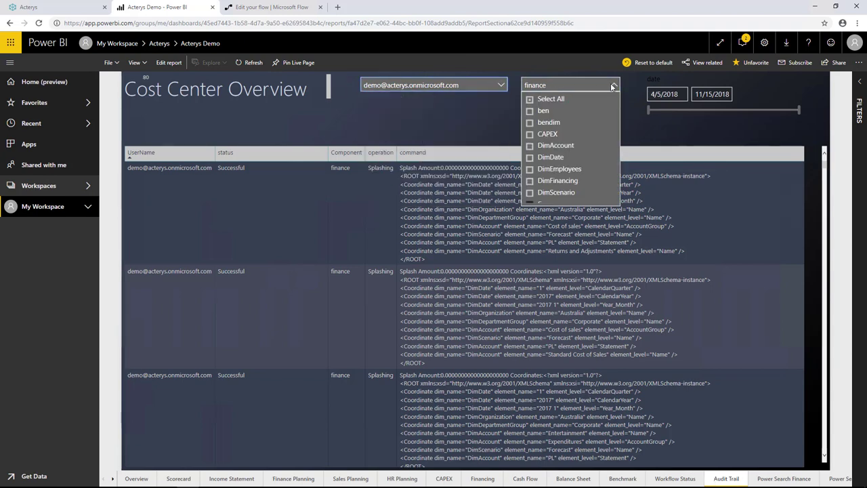
left_click(612, 86)
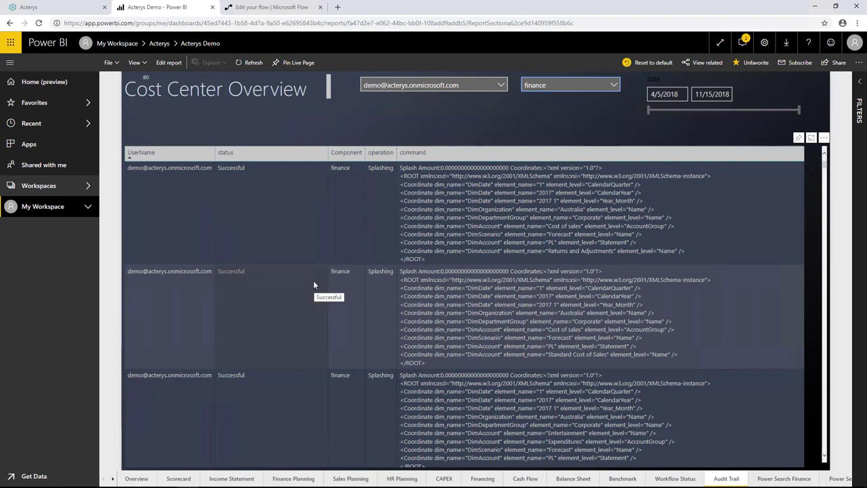
left_click(59, 10)
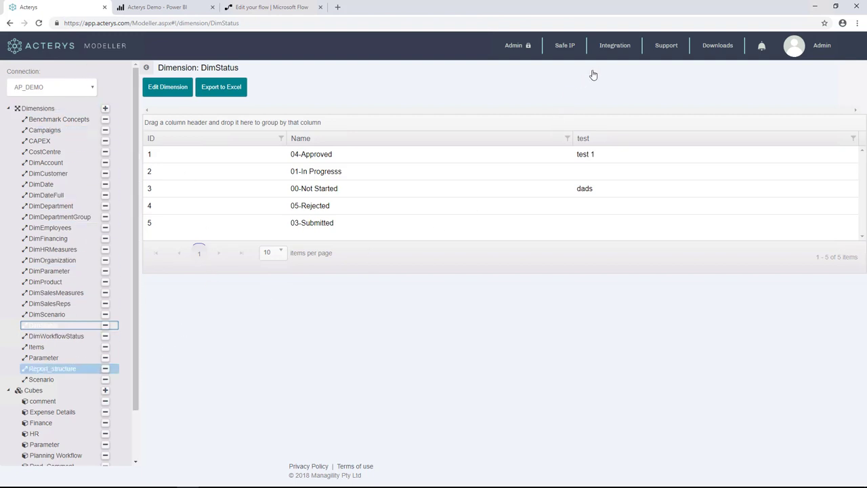
Glance at the Integration connectors, then put DimScenario into edit mode from the Dimensions tree.
left_click(616, 46)
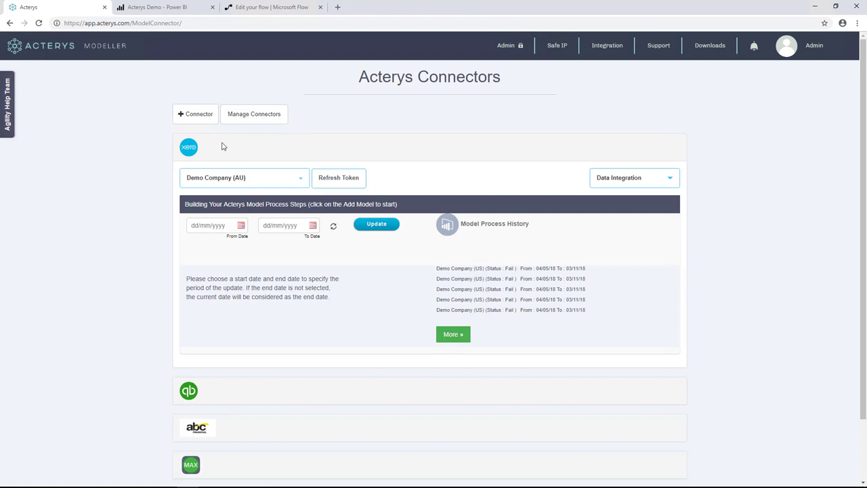
left_click(111, 51)
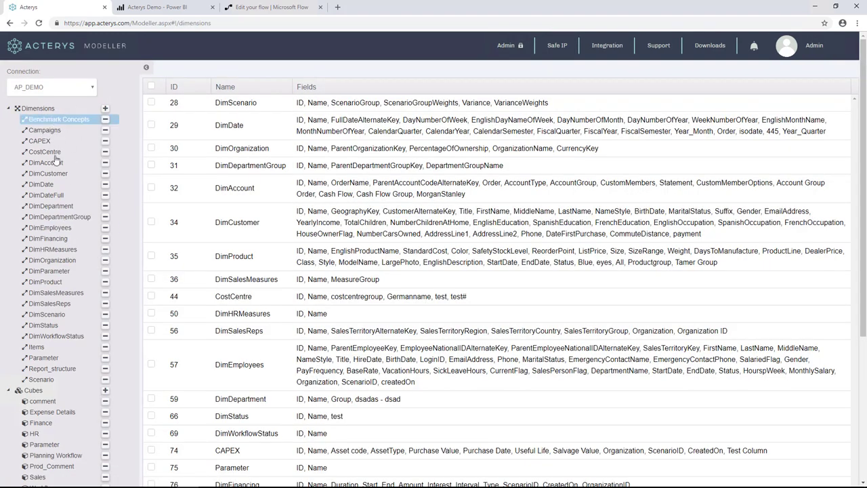
left_click(46, 342)
left_click(44, 314)
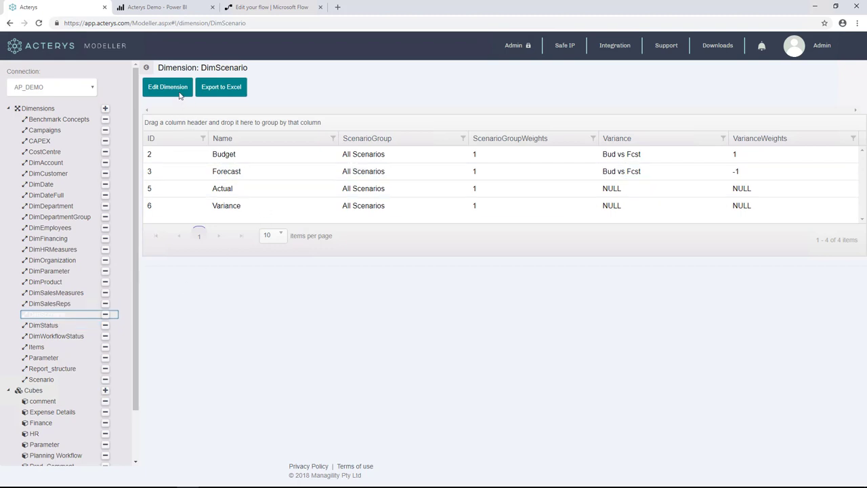
left_click(178, 88)
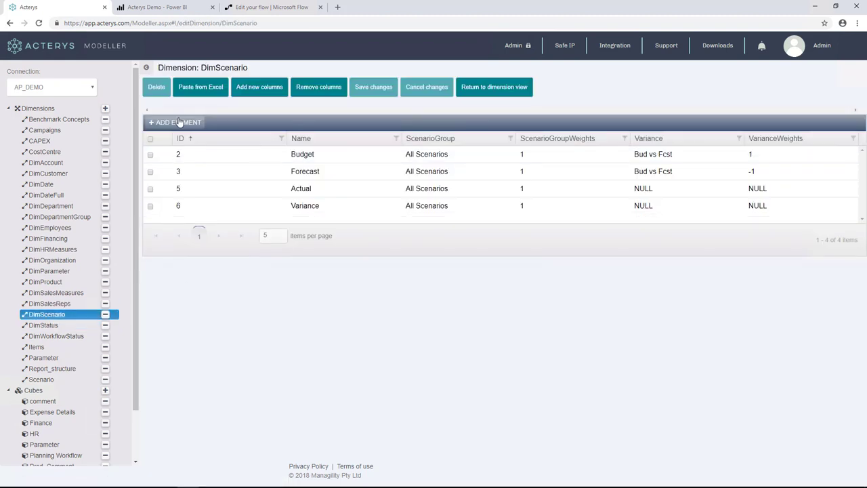
Add a new DimScenario element named 'Forecast Final' and save the changes.
left_click(180, 121)
type("Forecast Final")
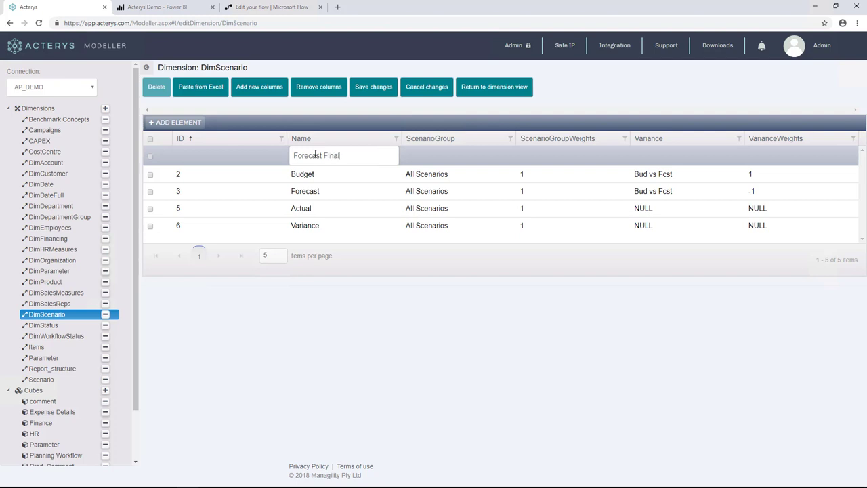
key("Return")
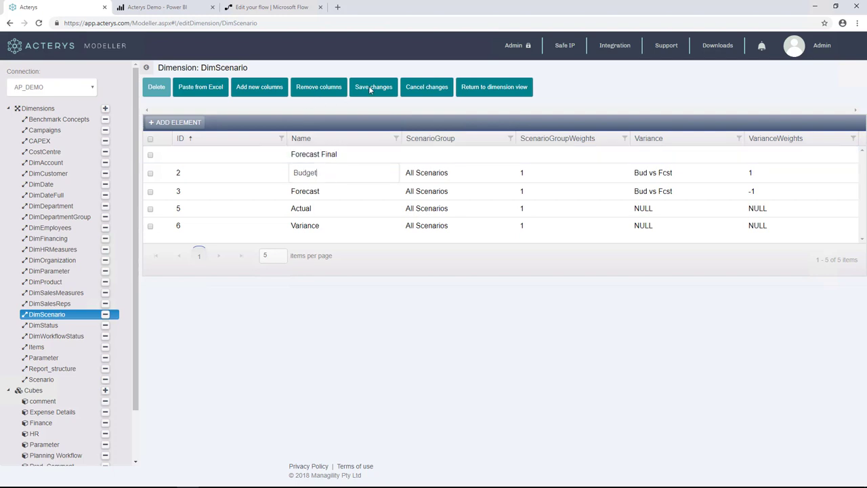
left_click(369, 88)
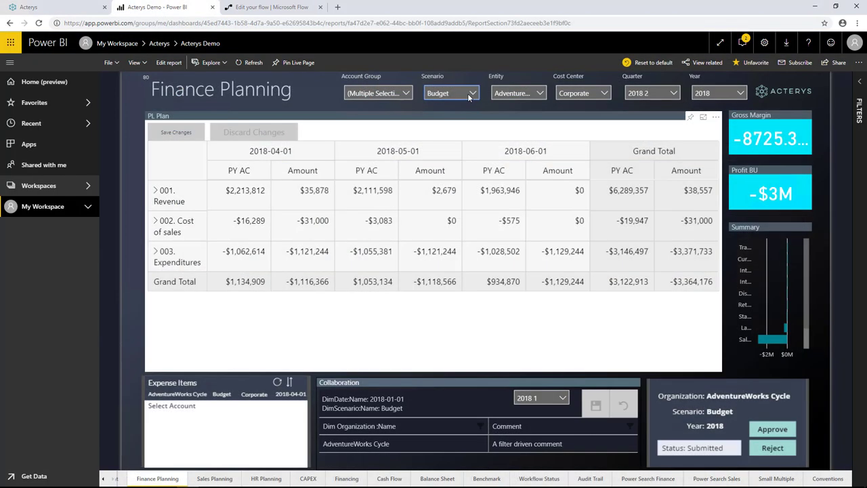
Set the Scenario slicer to Forecast Final, deselecting Budget.
left_click(473, 93)
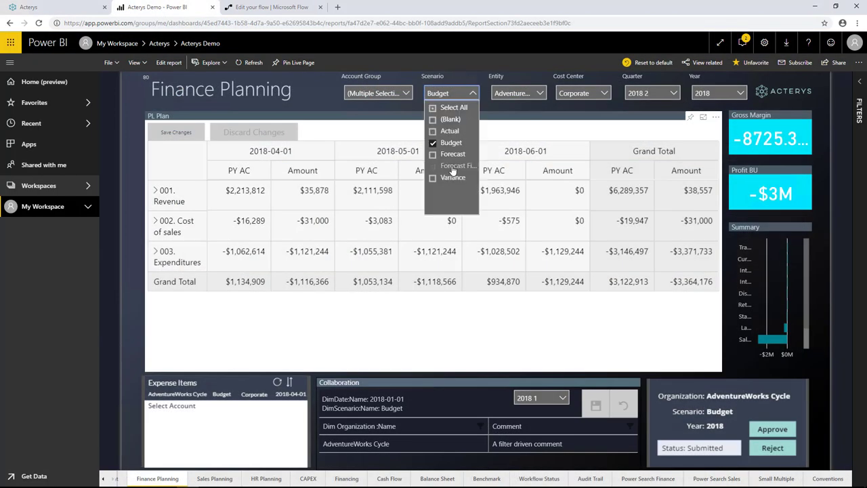
left_click(473, 78)
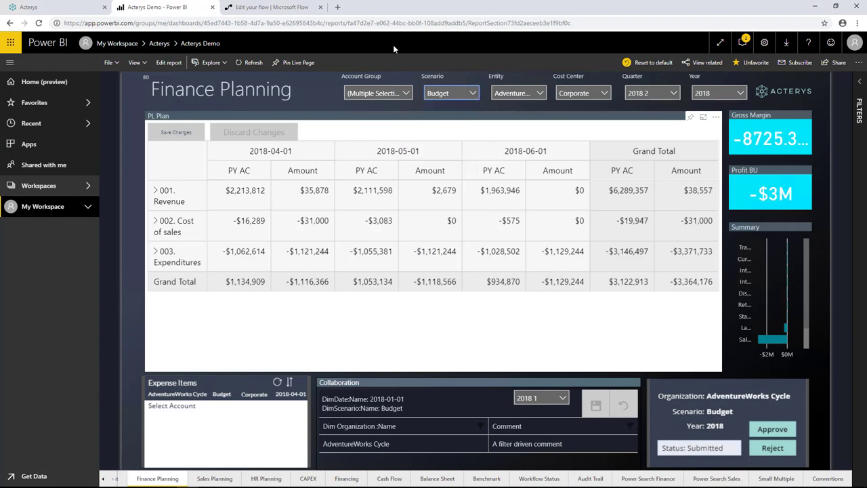
left_click(472, 95)
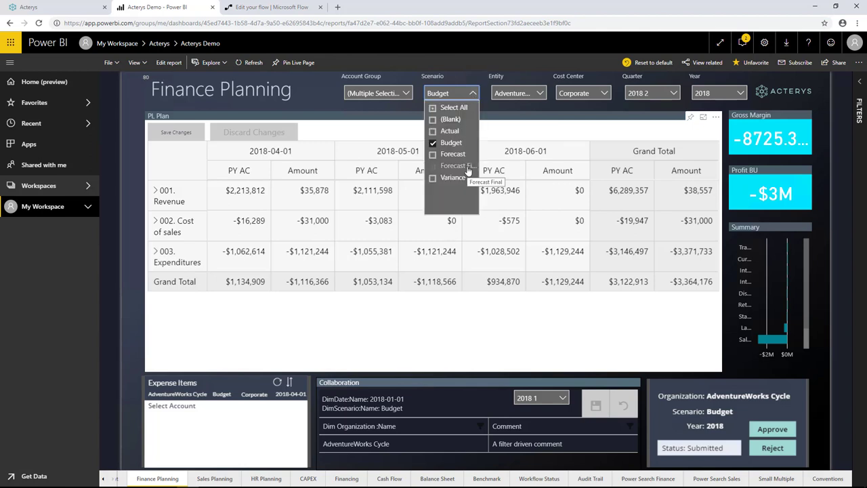
left_click(466, 166)
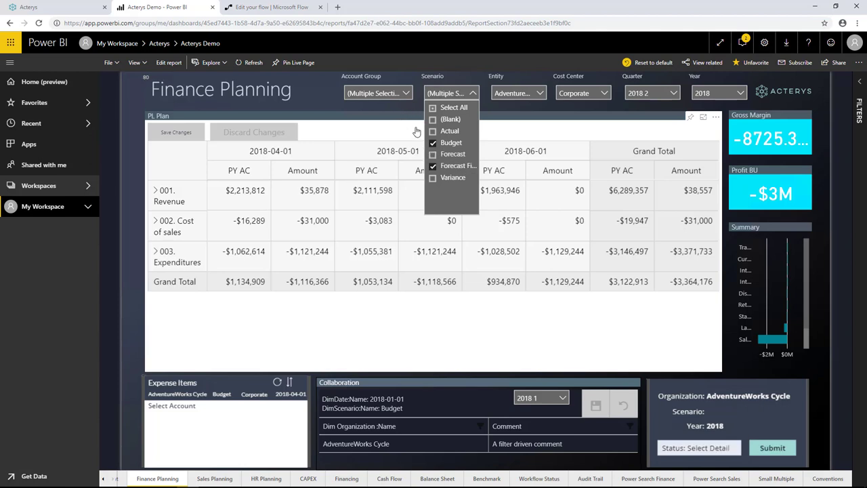
left_click(433, 143)
left_click(472, 96)
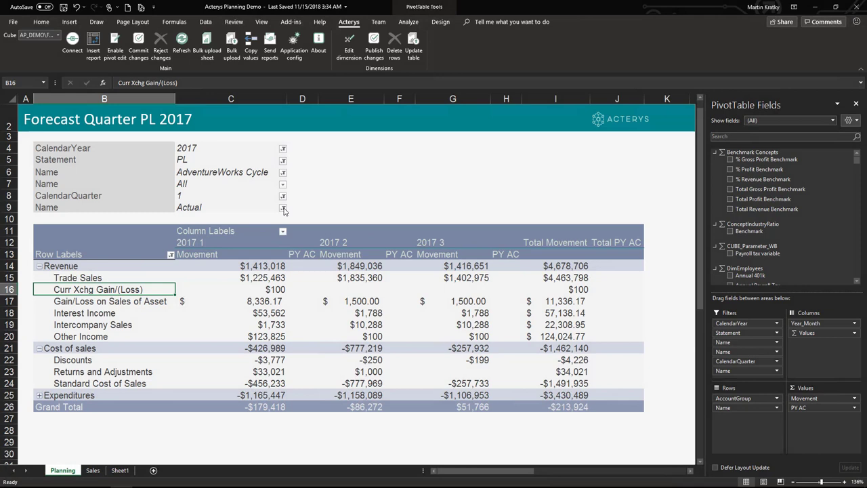
Change the pivot's Name scenario filter from Actual to Forecast Final.
left_click(283, 208)
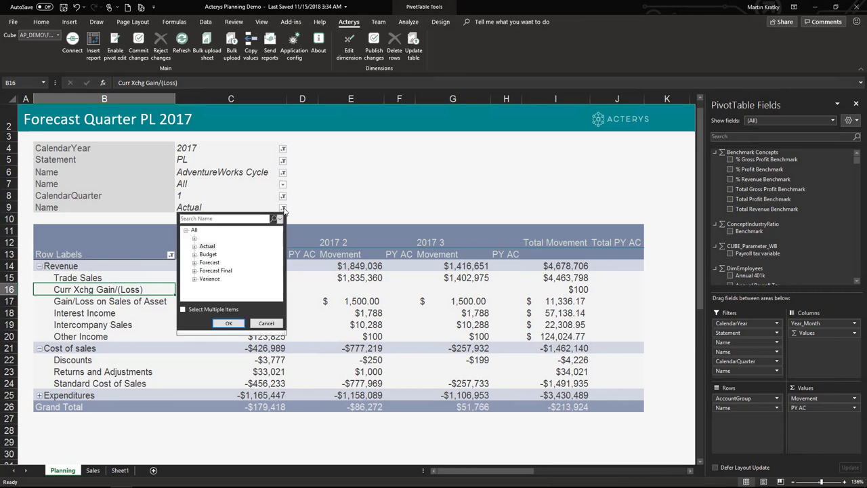
left_click(216, 271)
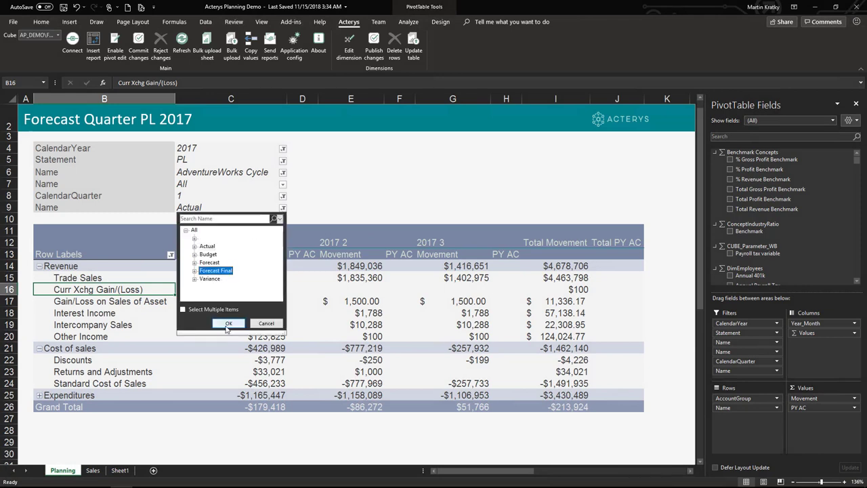
left_click(228, 324)
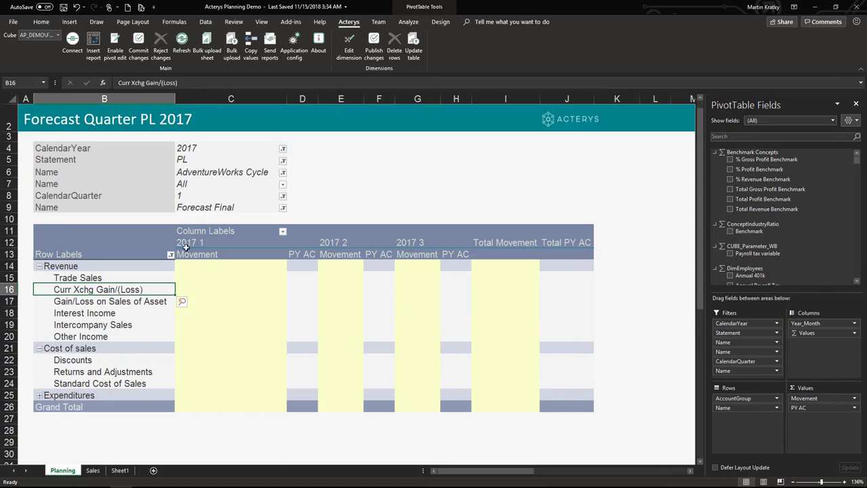
Filter the pivot's CalendarYear to 2018.
left_click(282, 149)
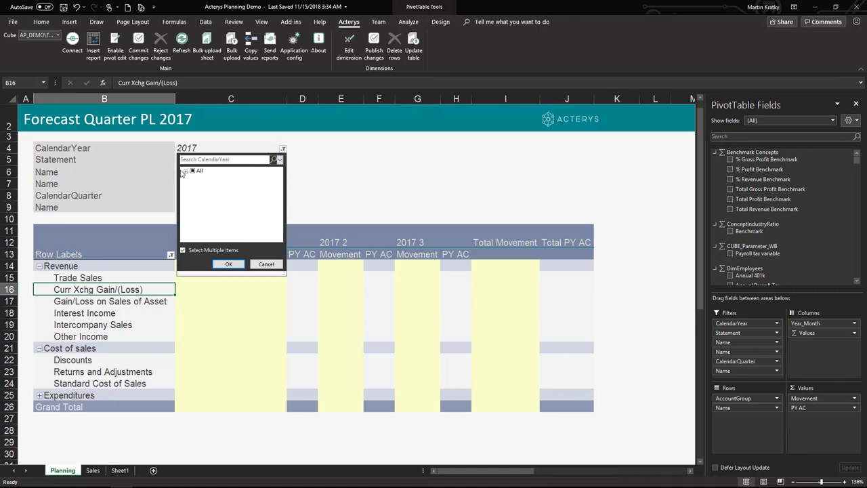
left_click(185, 172)
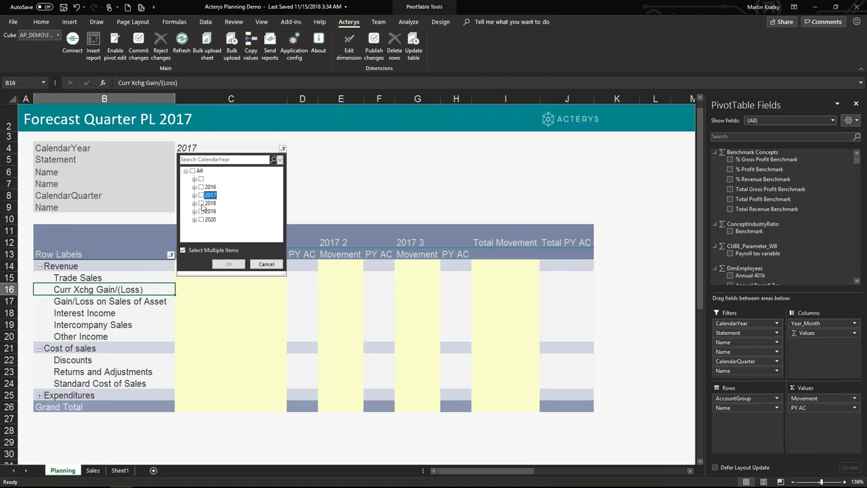
left_click(230, 265)
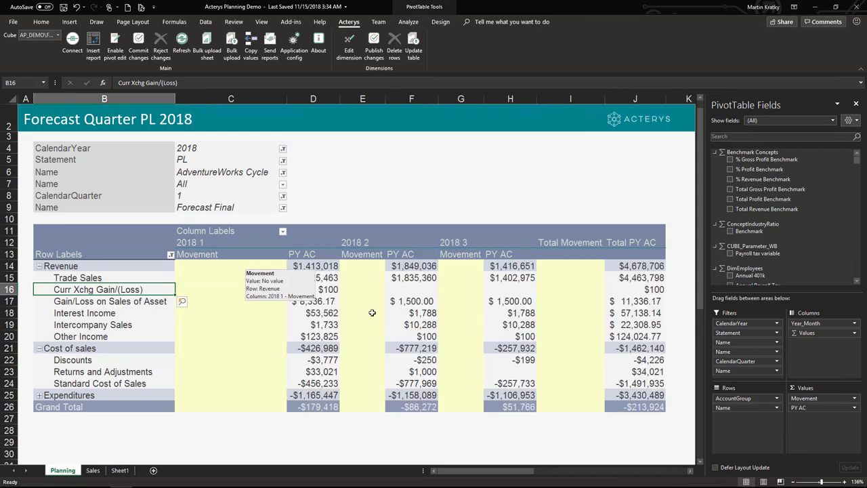
Select the 2018 1 Trade Sales Movement cell C15 and bring up Acterys Copy values.
left_click(649, 408)
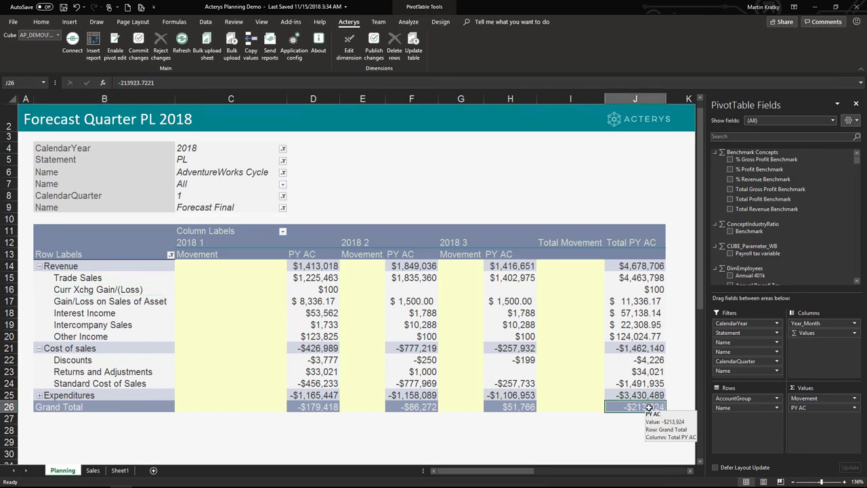
left_click(249, 281)
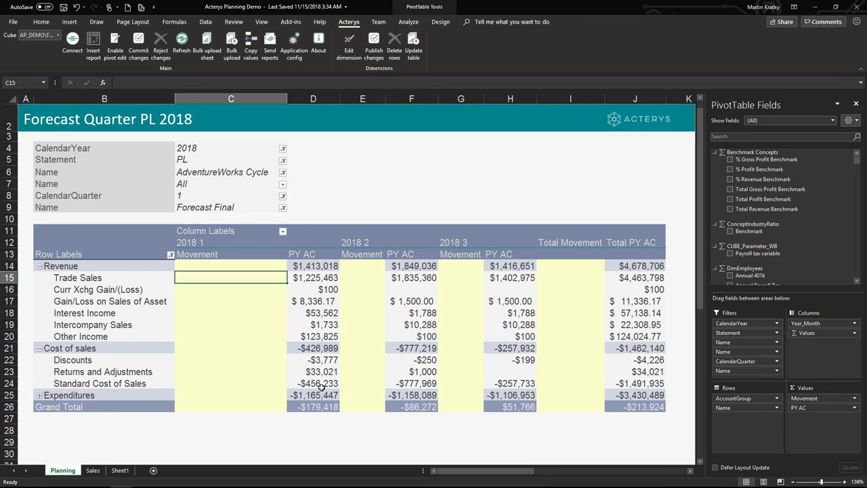
mouse_move(321, 387)
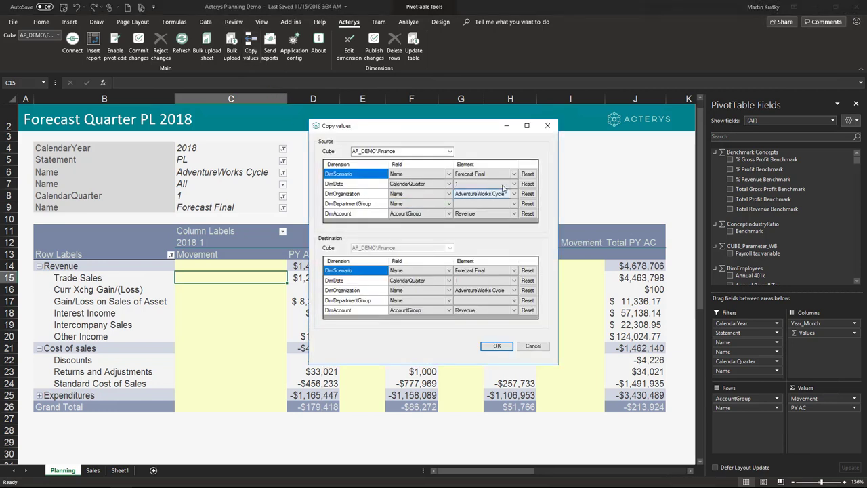
Set the copy source to the Actual scenario, Revenue account and quarter 2017 1.
left_click(514, 174)
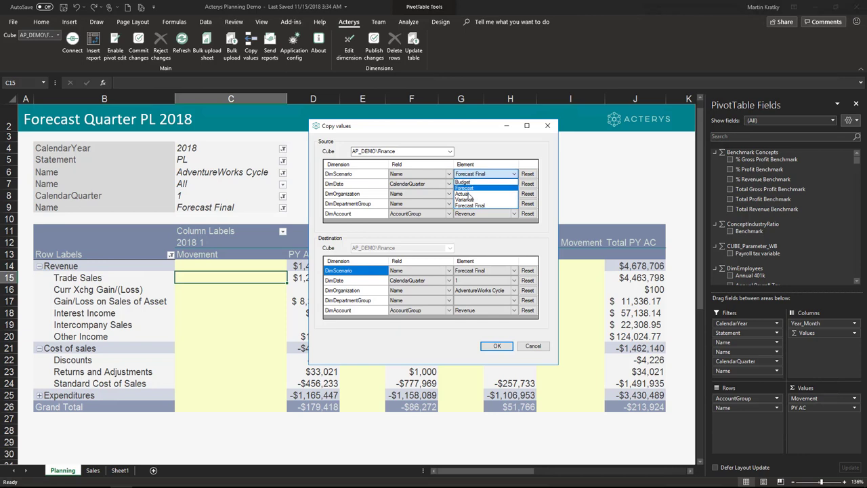
left_click(468, 195)
left_click(528, 193)
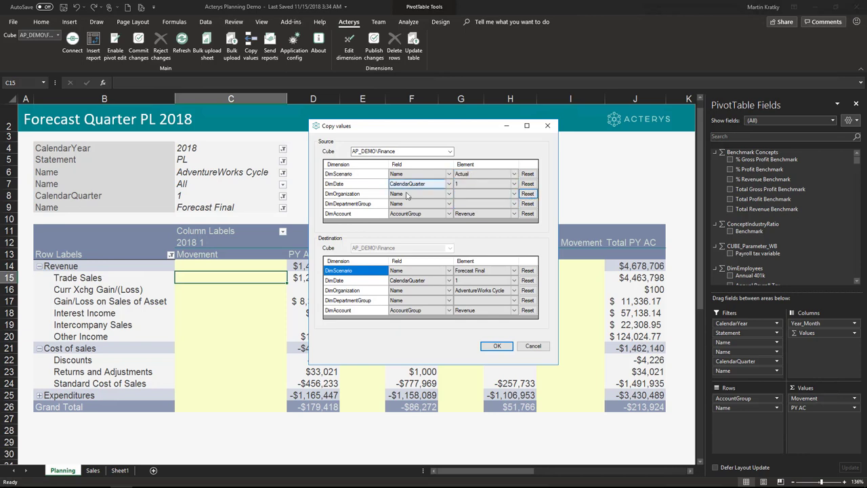
left_click(491, 214)
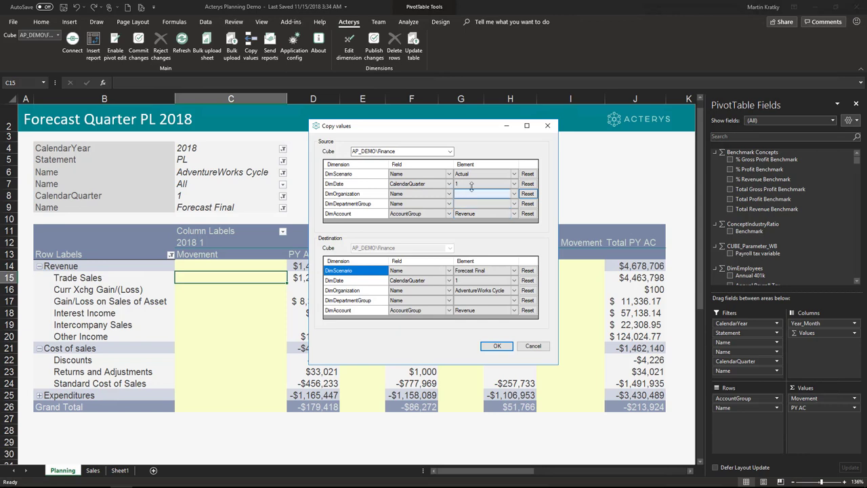
left_click(448, 184)
left_click(448, 184)
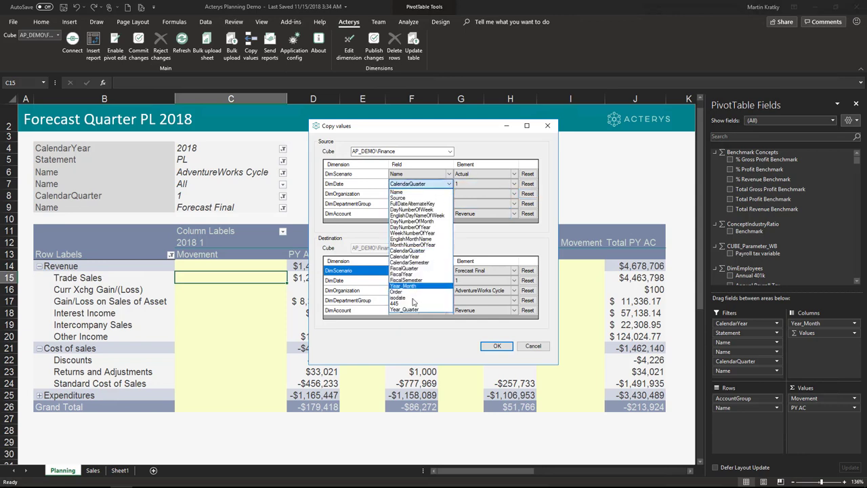
left_click(513, 187)
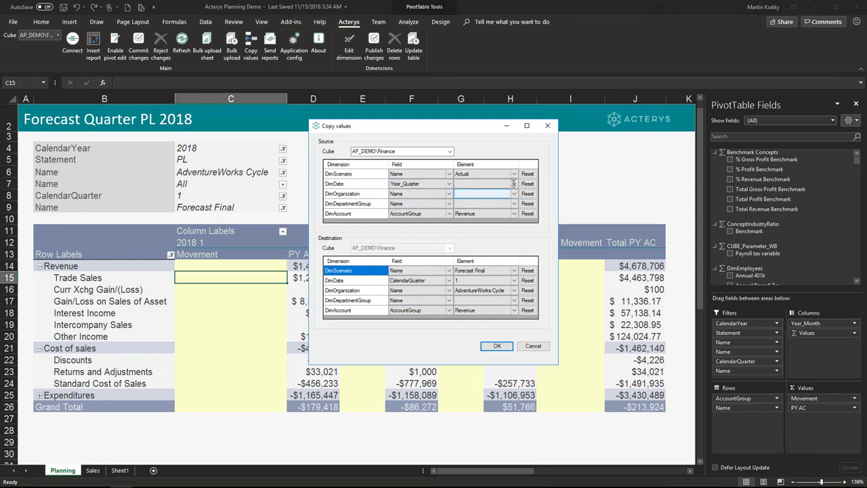
left_click(513, 187)
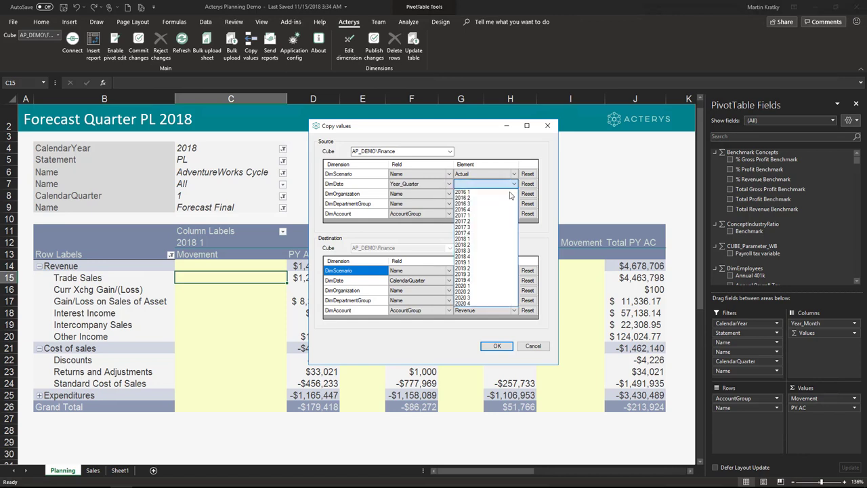
left_click(471, 216)
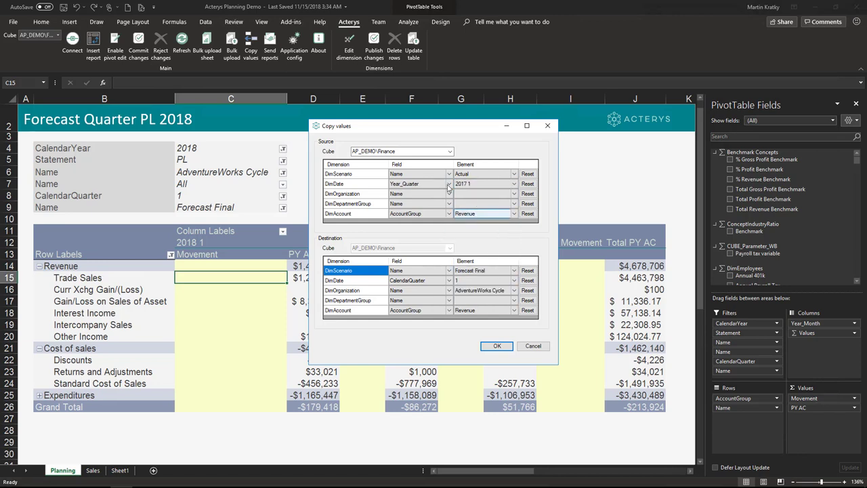
left_click(528, 214)
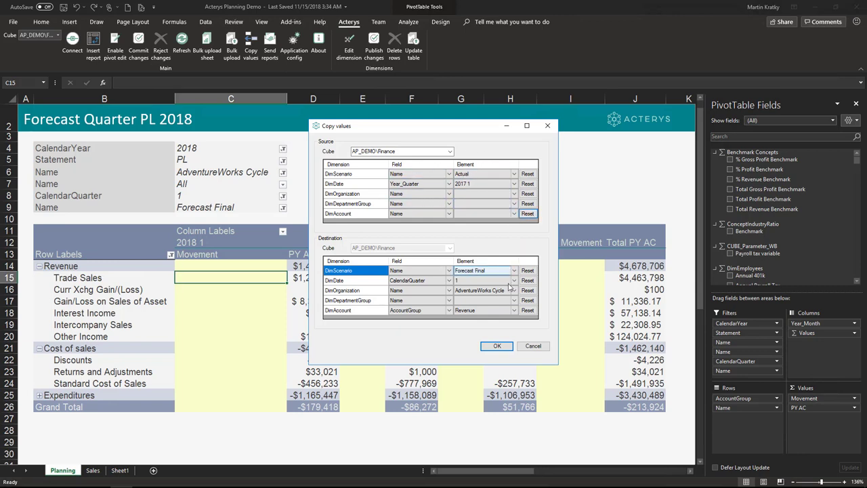
Set the destination quarter to 2018 1, clear organization and account, and run the copy.
left_click(447, 284)
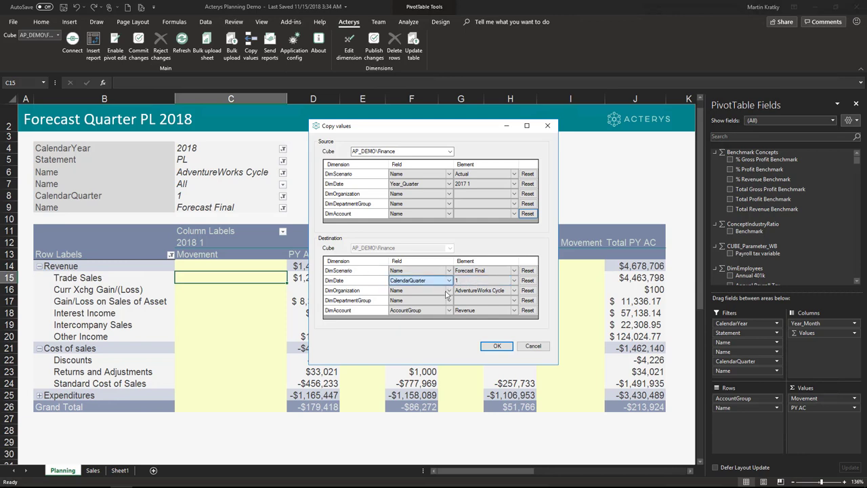
left_click(448, 281)
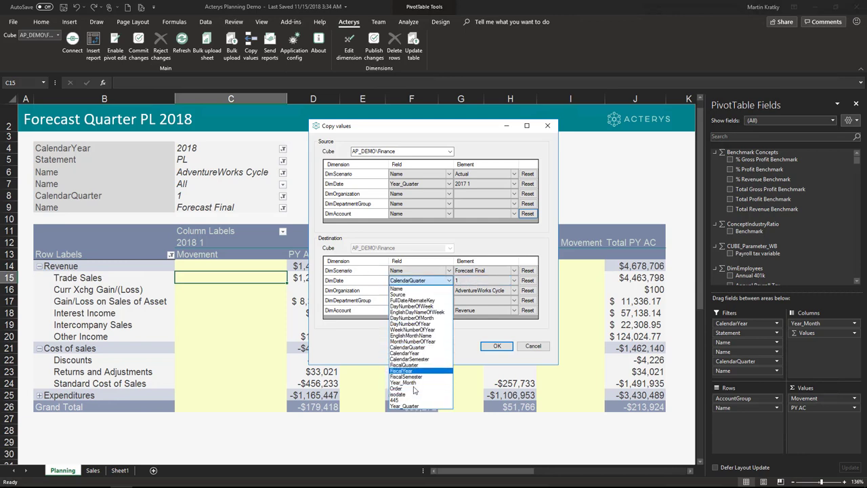
left_click(413, 406)
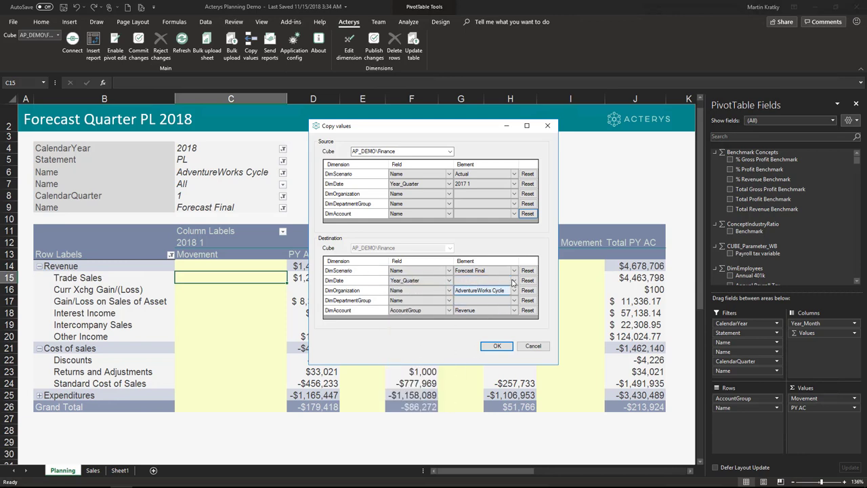
left_click(513, 281)
left_click(513, 281)
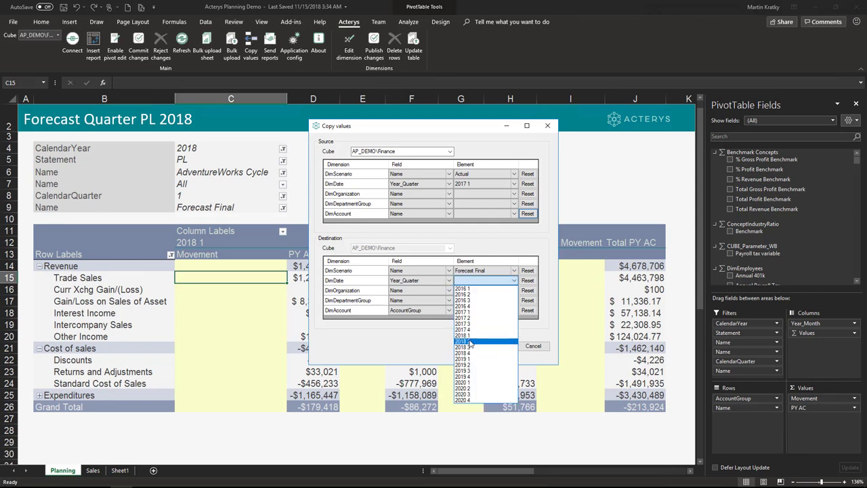
left_click(470, 341)
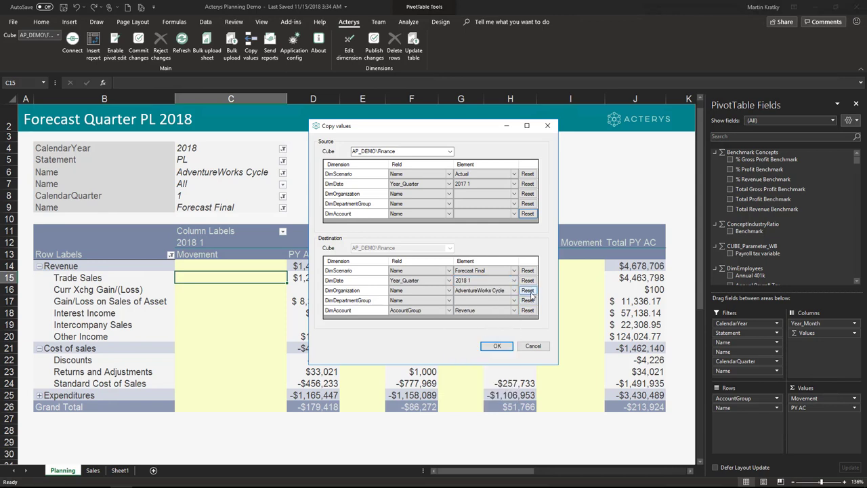
left_click(528, 290)
left_click(528, 310)
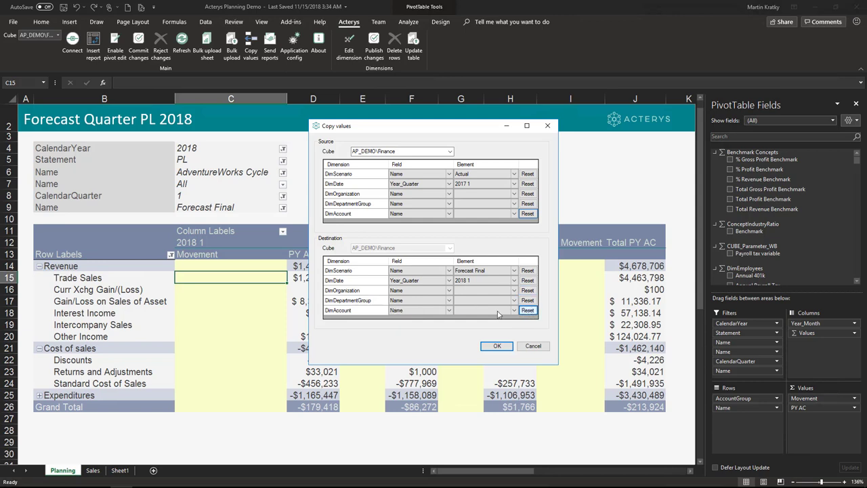
left_click(496, 346)
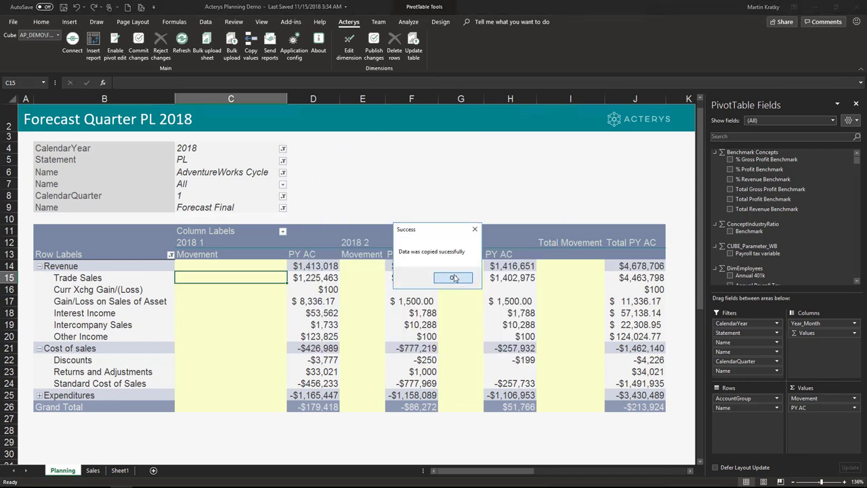
left_click(455, 277)
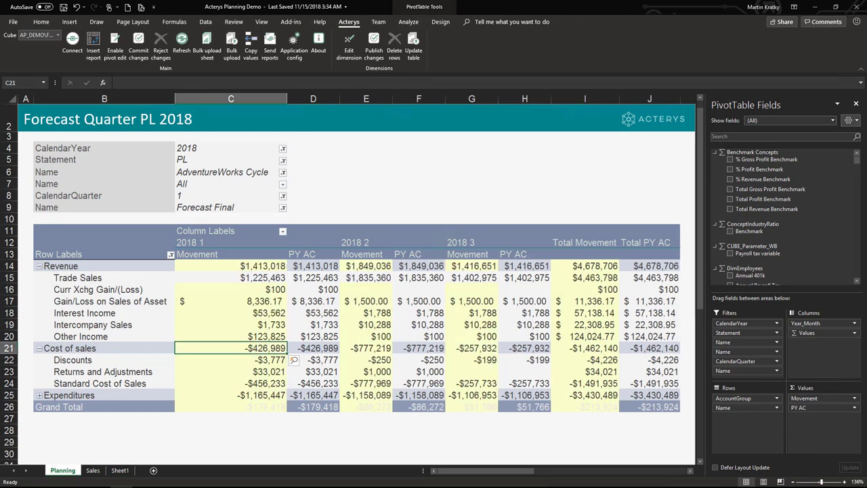
left_click(263, 305)
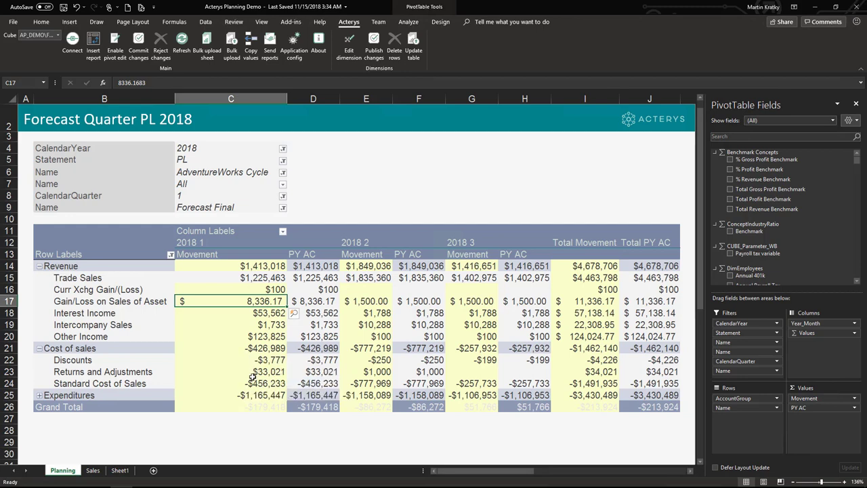
left_click(472, 372)
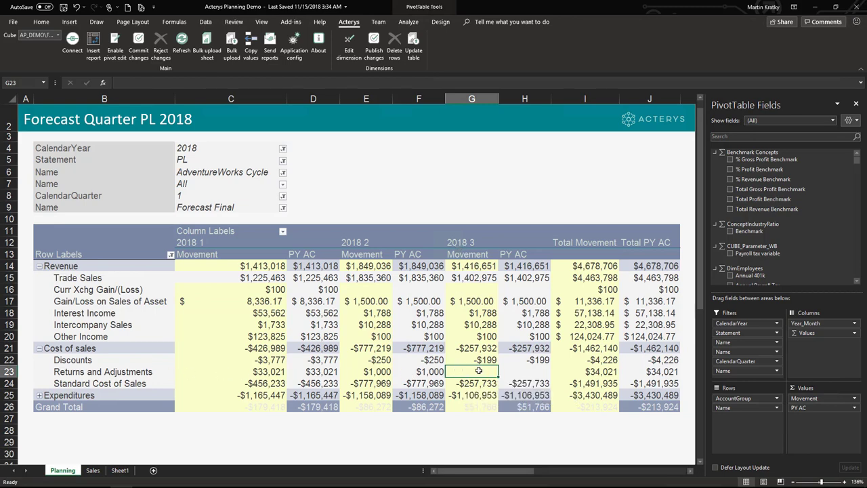
mouse_move(478, 371)
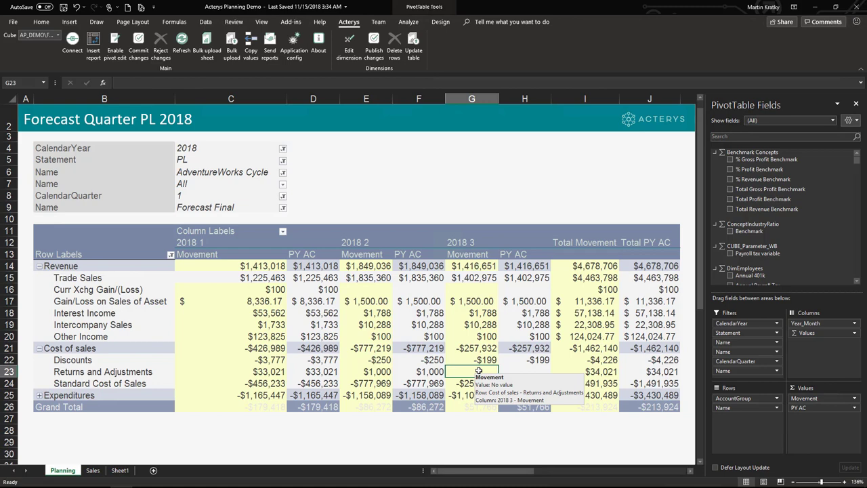
Enter 5000 as the 2018 3 Returns and Adjustments forecast.
type("5000")
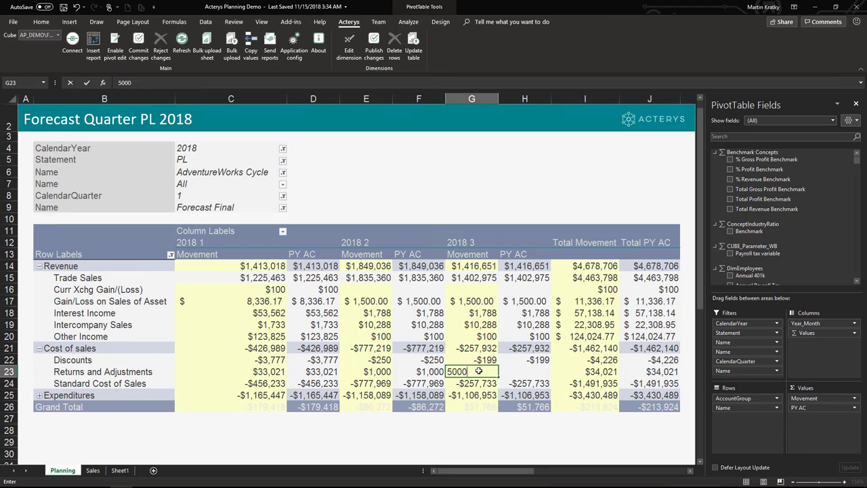
key("Return")
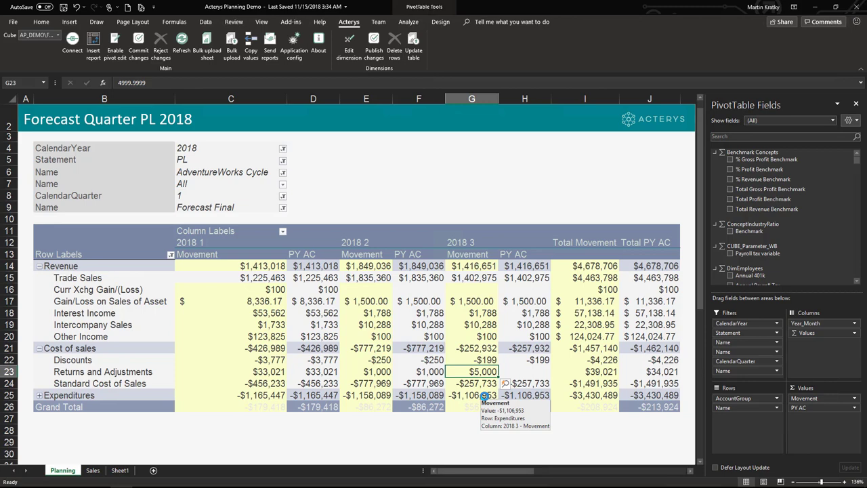
left_click(482, 384)
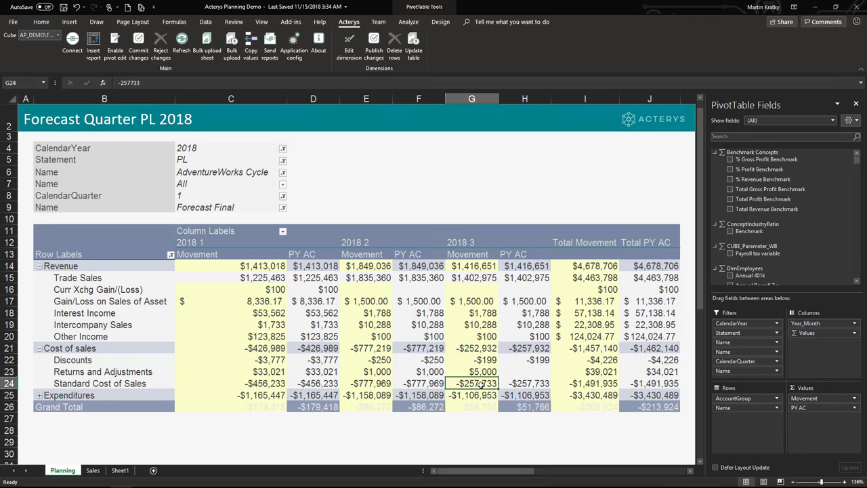
Set the 2018 3 Cost of sales forecast to -270,000 and commit the changes.
left_click(476, 348)
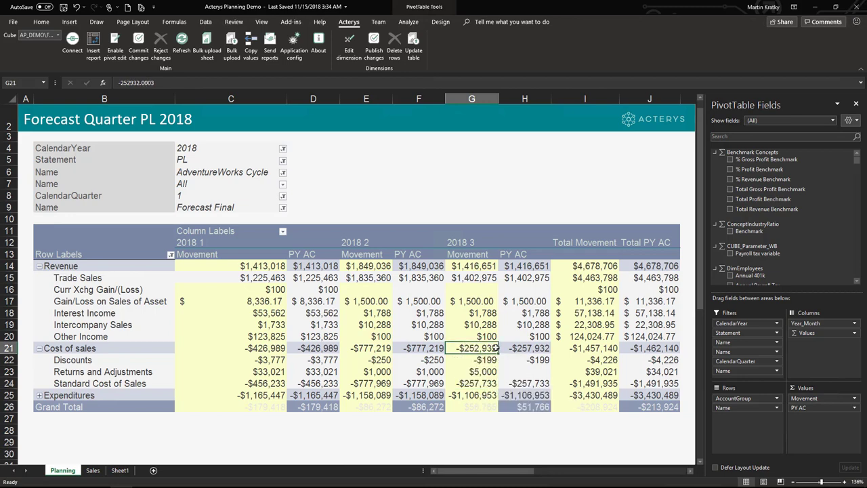
mouse_move(569, 347)
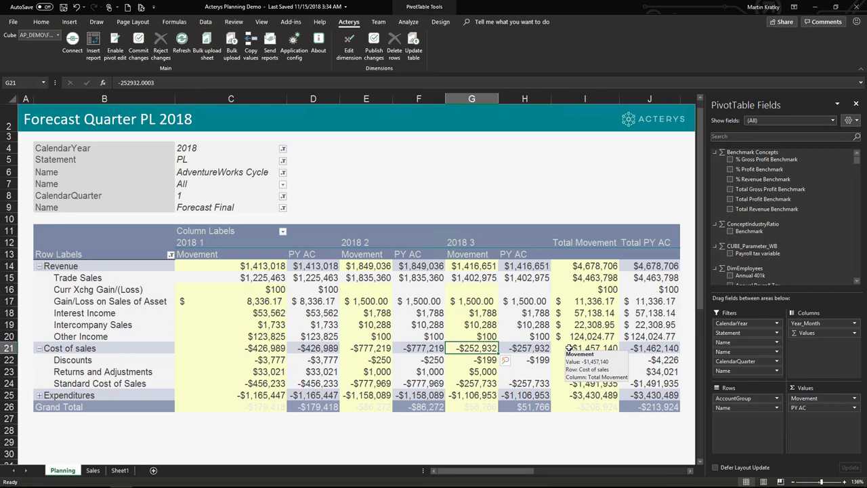
type("-2")
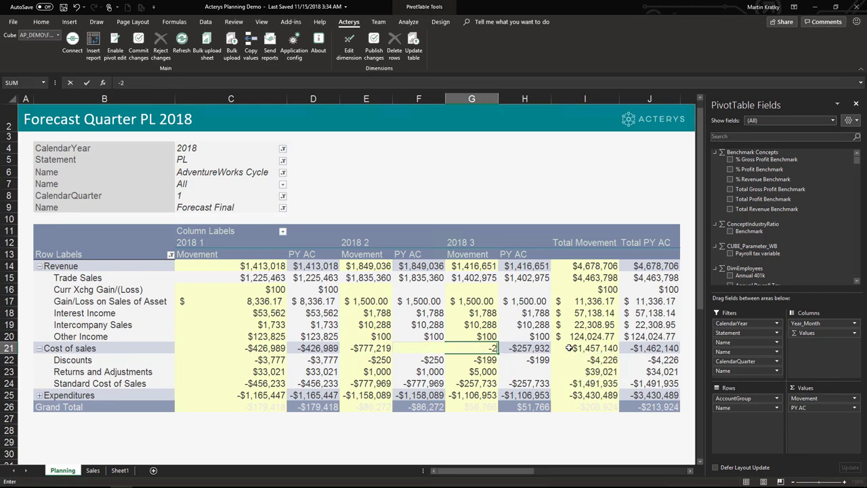
type("70000")
key("Return")
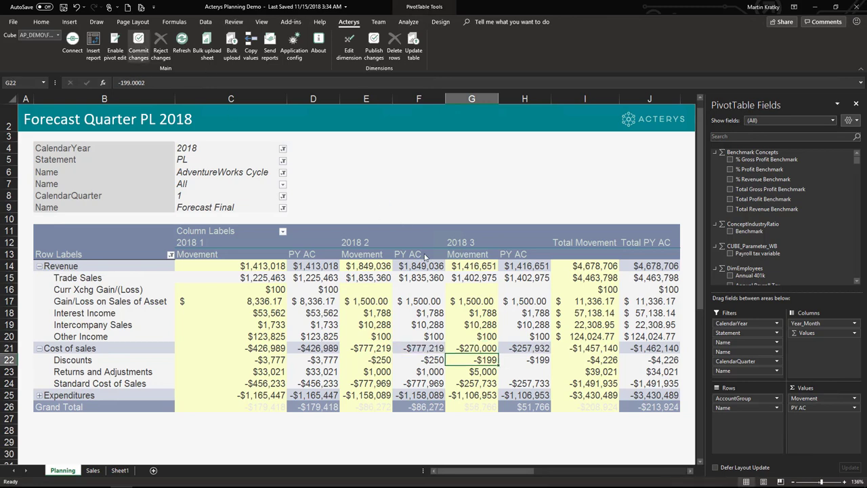
left_click(466, 281)
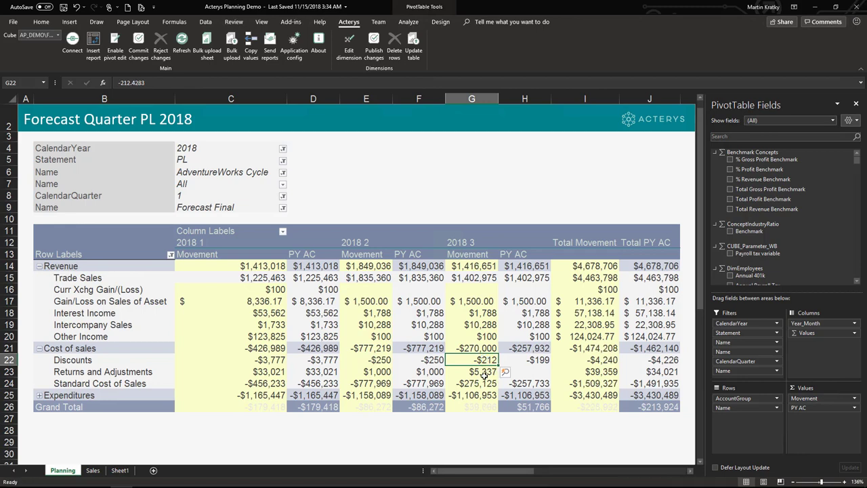
mouse_move(488, 348)
mouse_move(669, 395)
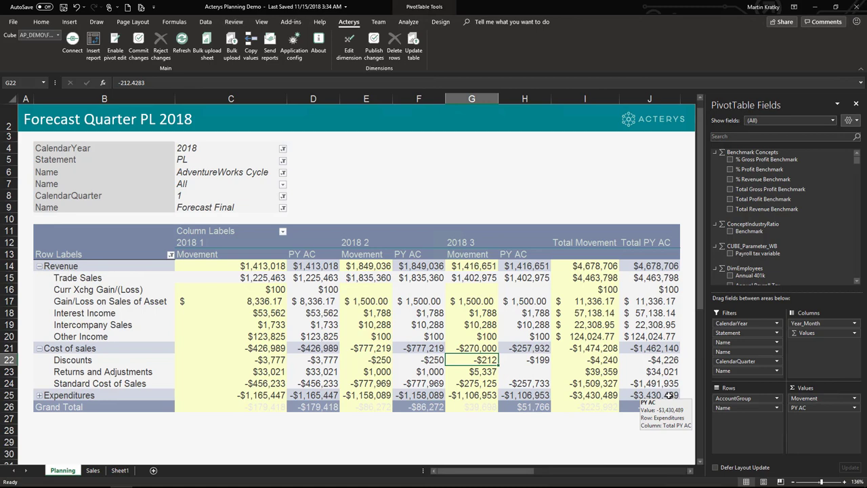
left_click(669, 396)
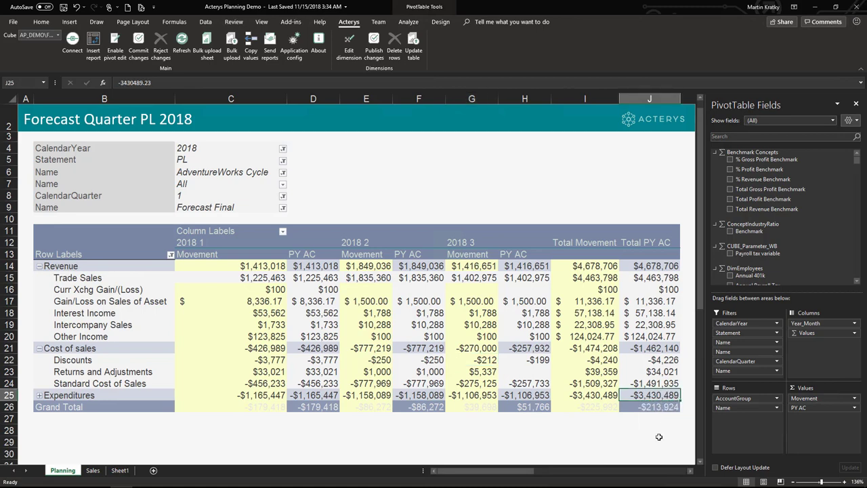
Raise the Expenditures total by 10% with i10%, then expand Expenditures into its expense accounts.
type("i10")
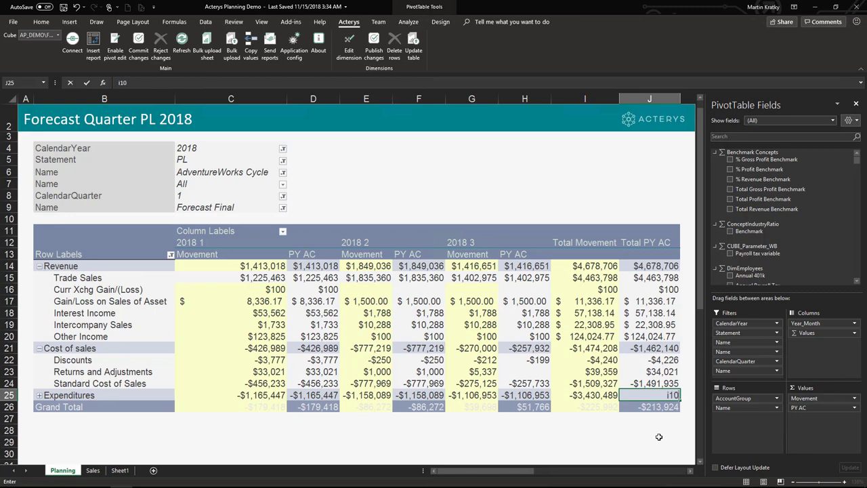
type("%")
key("Return")
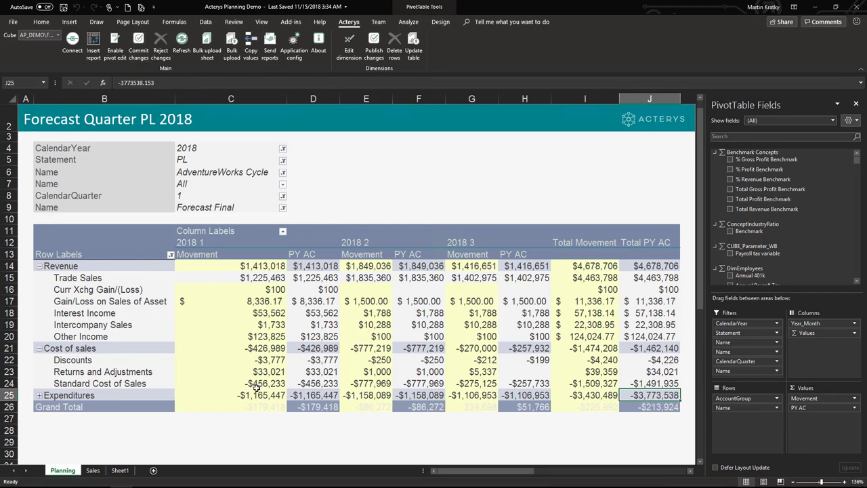
left_click(39, 395)
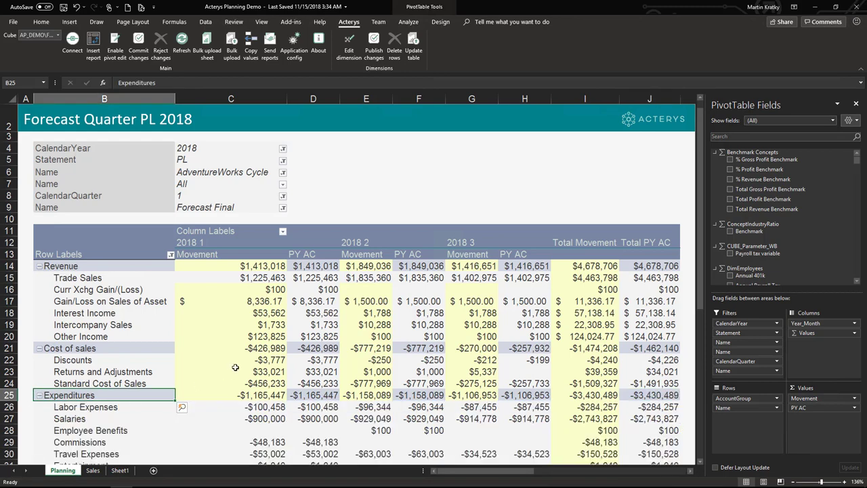
scroll(235, 367, "down", 3)
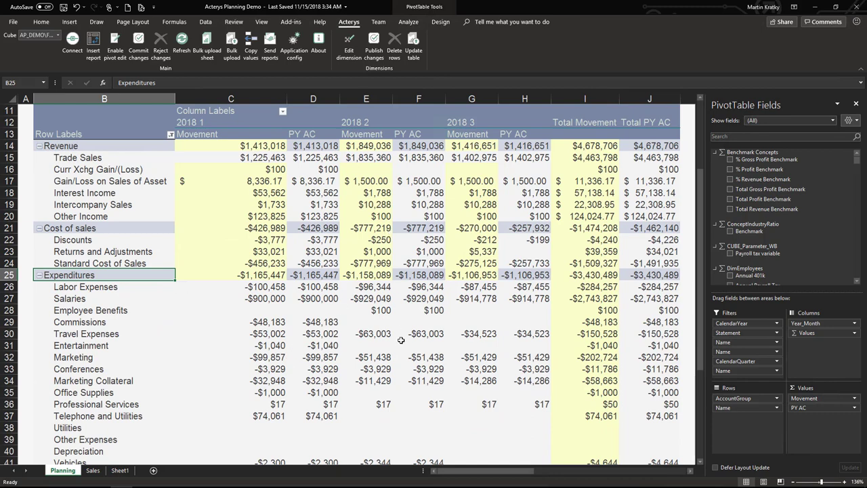
mouse_move(401, 340)
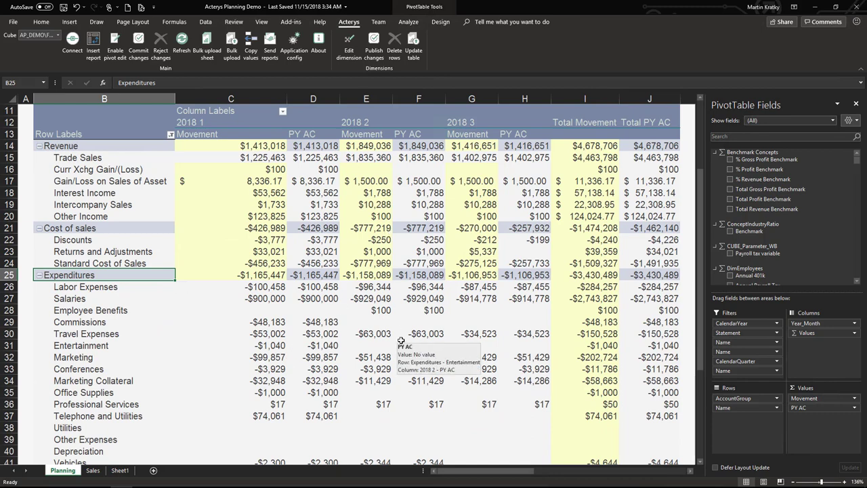
mouse_move(336, 336)
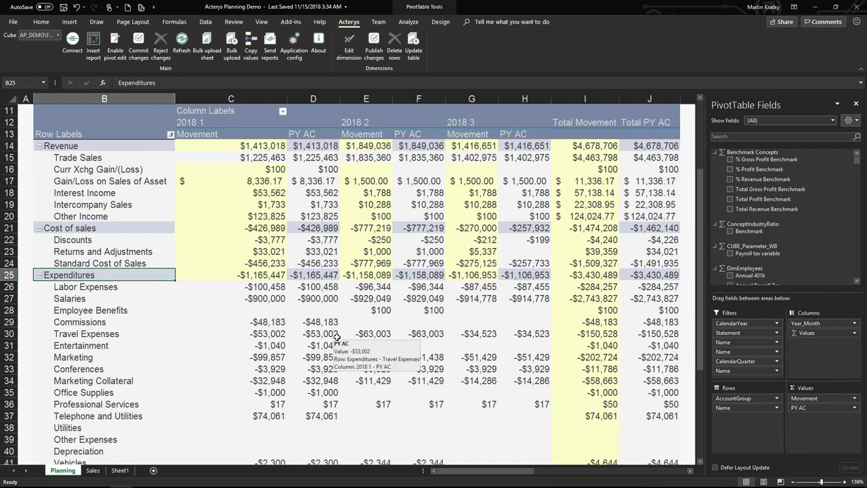